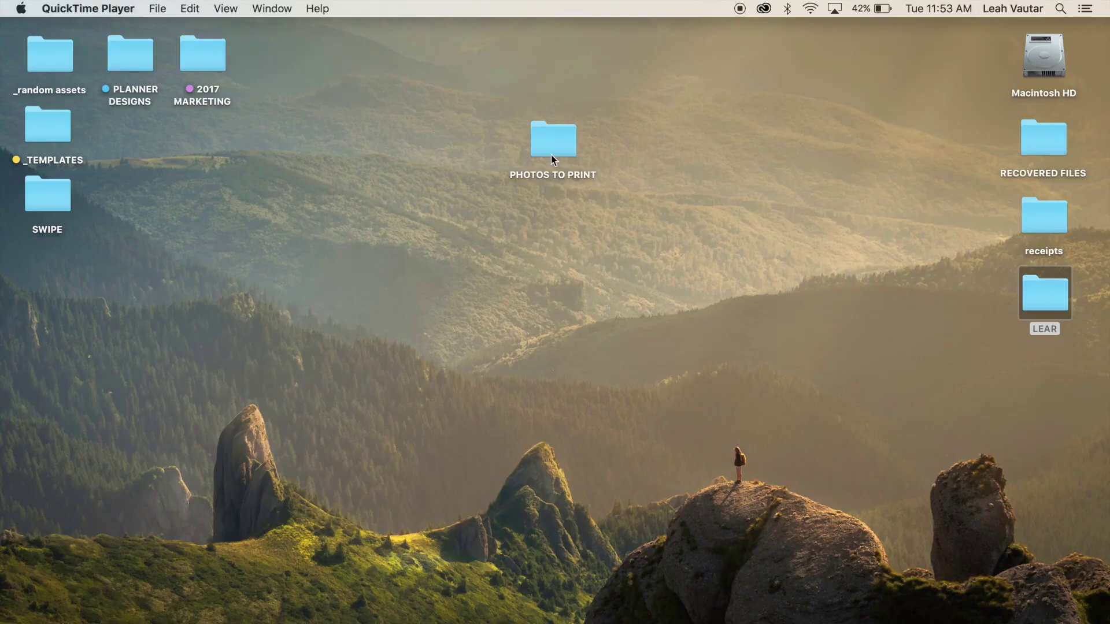
# - Open the PHOTOS TO PRINT folder on the desktop
pyautogui.click(553, 151)
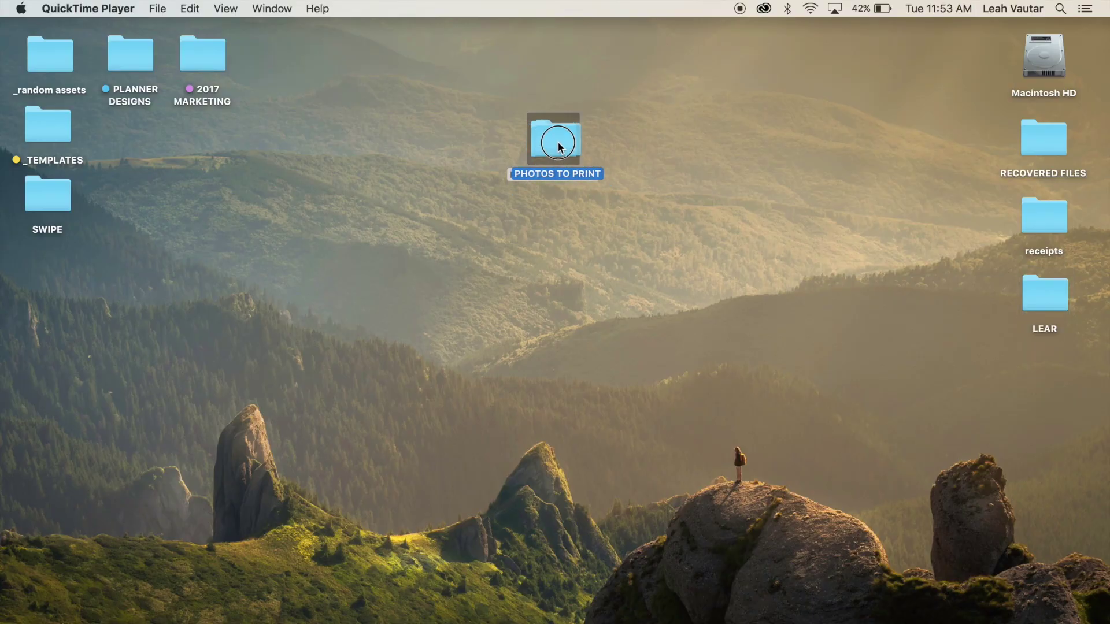
pyautogui.moveTo(553, 151); pyautogui.dragTo(559, 149)
pyautogui.click(677, 114)
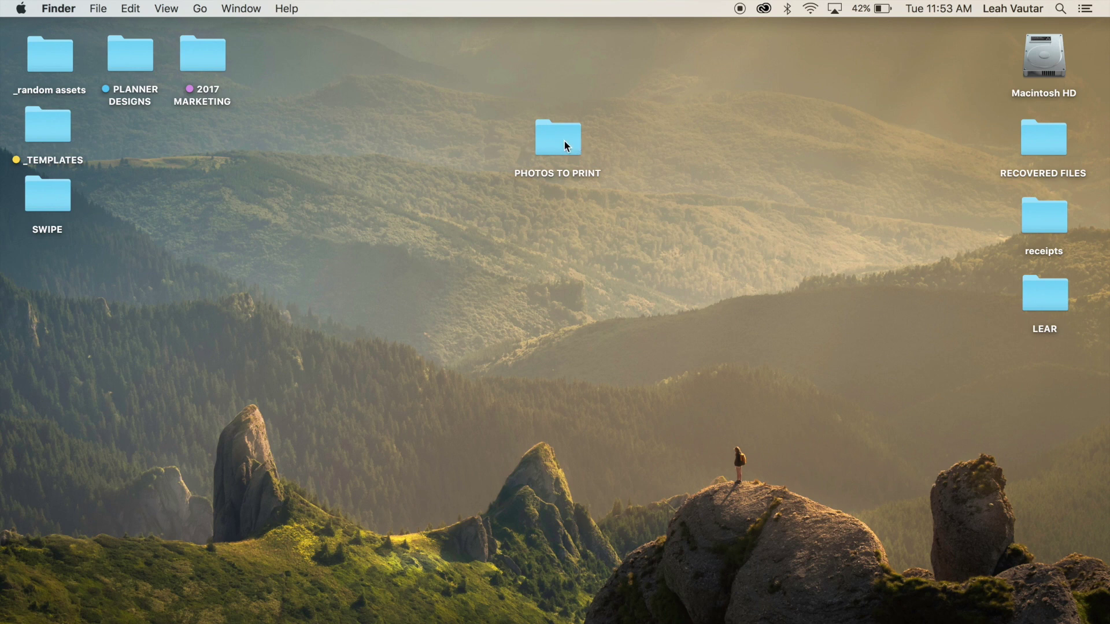
pyautogui.doubleClick(560, 139)
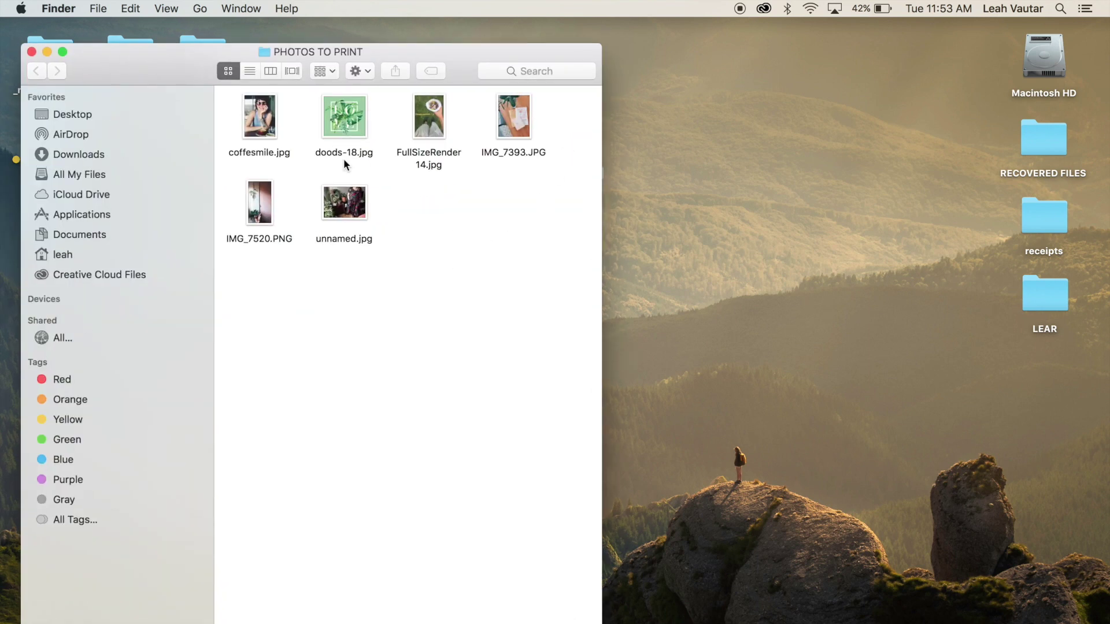
# - Select the six photo files in the folder, then launch Microsoft Word
pyautogui.moveTo(520, 266); pyautogui.dragTo(273, 129)
pyautogui.click(473, 327)
pyautogui.moveTo(546, 276); pyautogui.dragTo(237, 96)
pyautogui.click(515, 272)
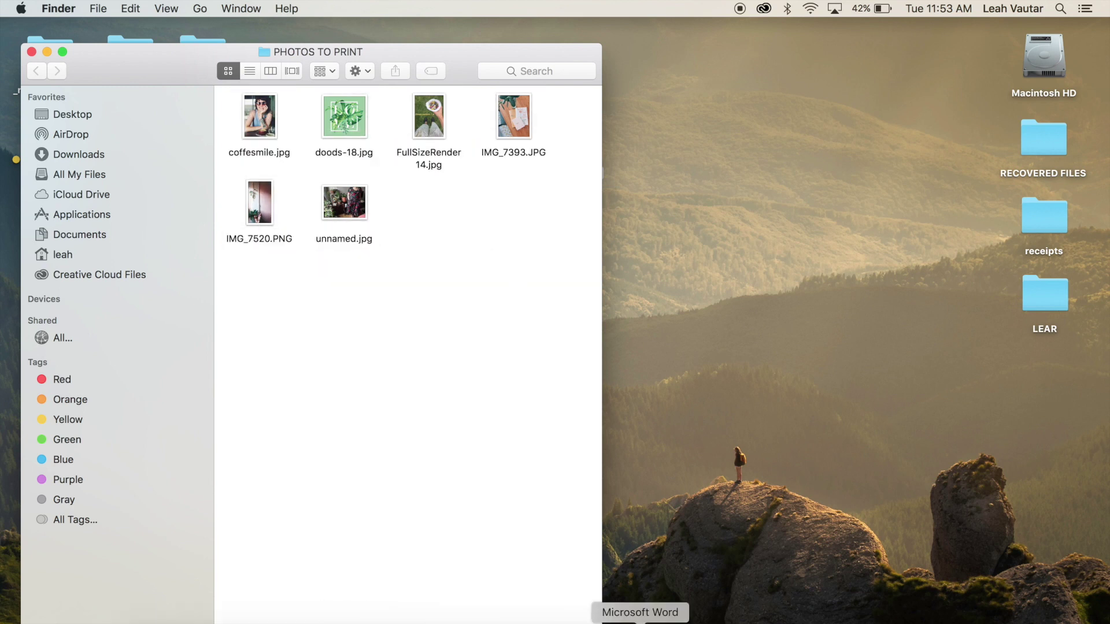
pyautogui.click(640, 621)
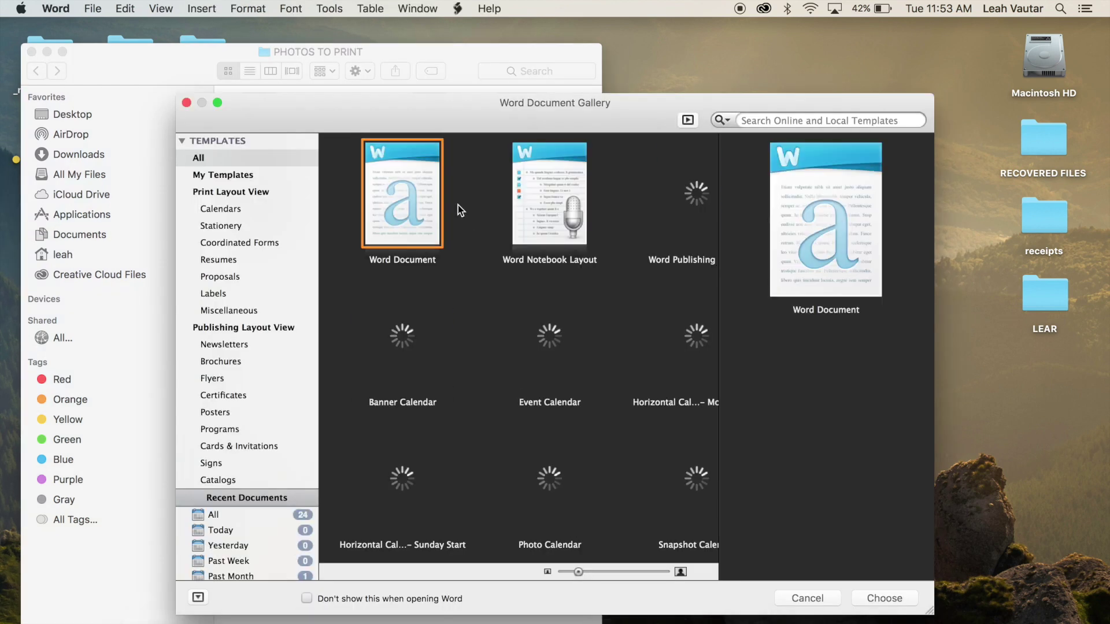
# - Create a blank Word document and move its window right so the photos folder shows
pyautogui.doubleClick(389, 166)
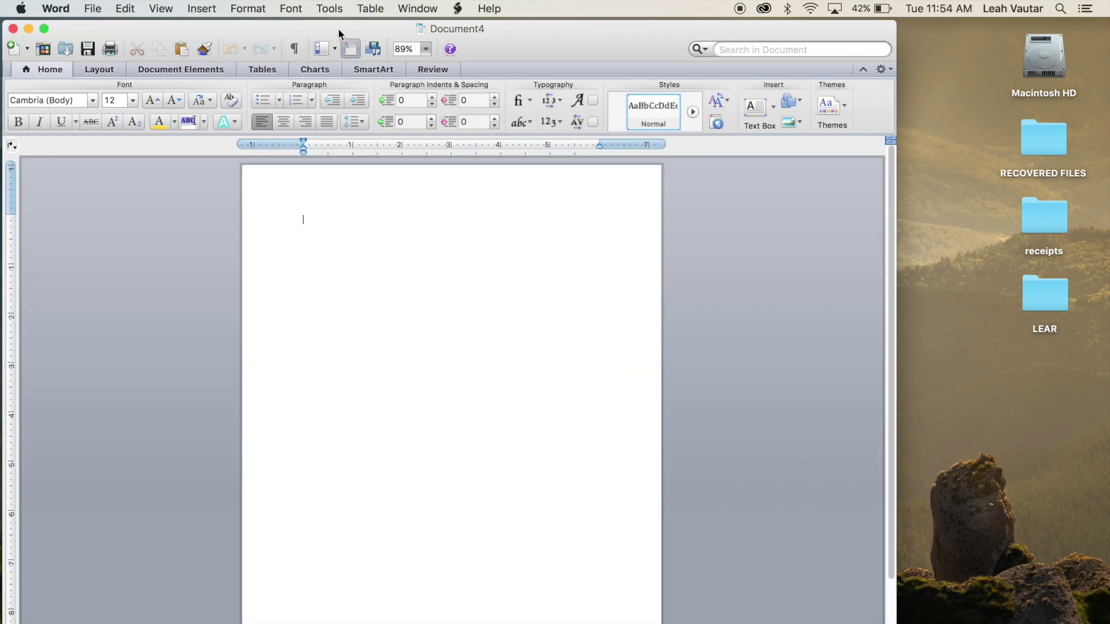
pyautogui.moveTo(278, 32); pyautogui.dragTo(364, 3)
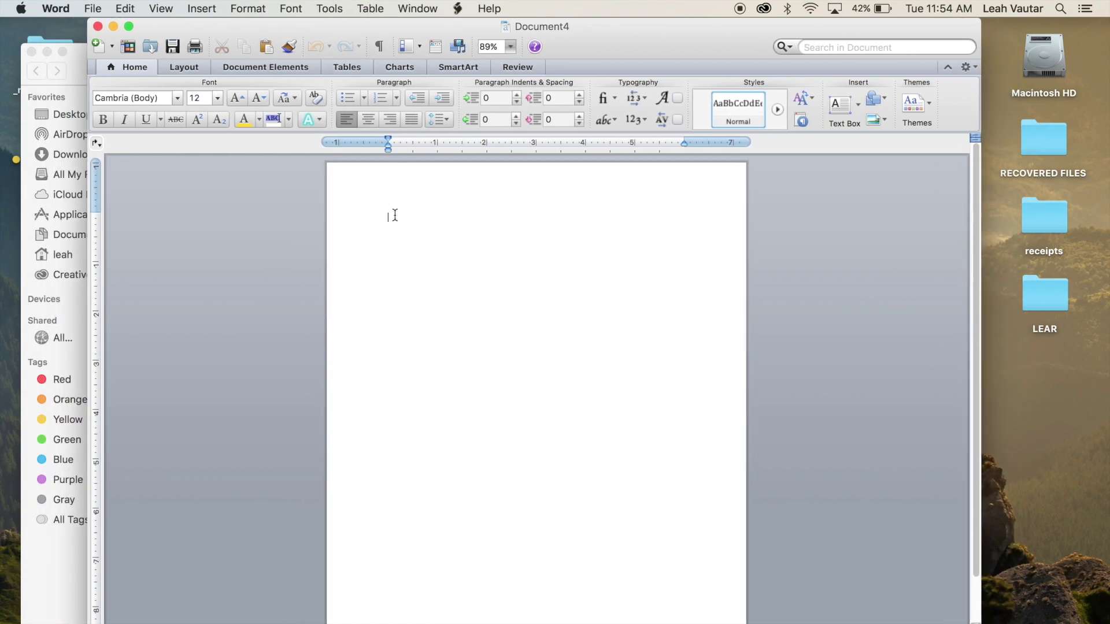
# - Insert coffesmile.jpg from Desktop > PHOTOS TO PRINT as a picture from file
pyautogui.click(219, 7)
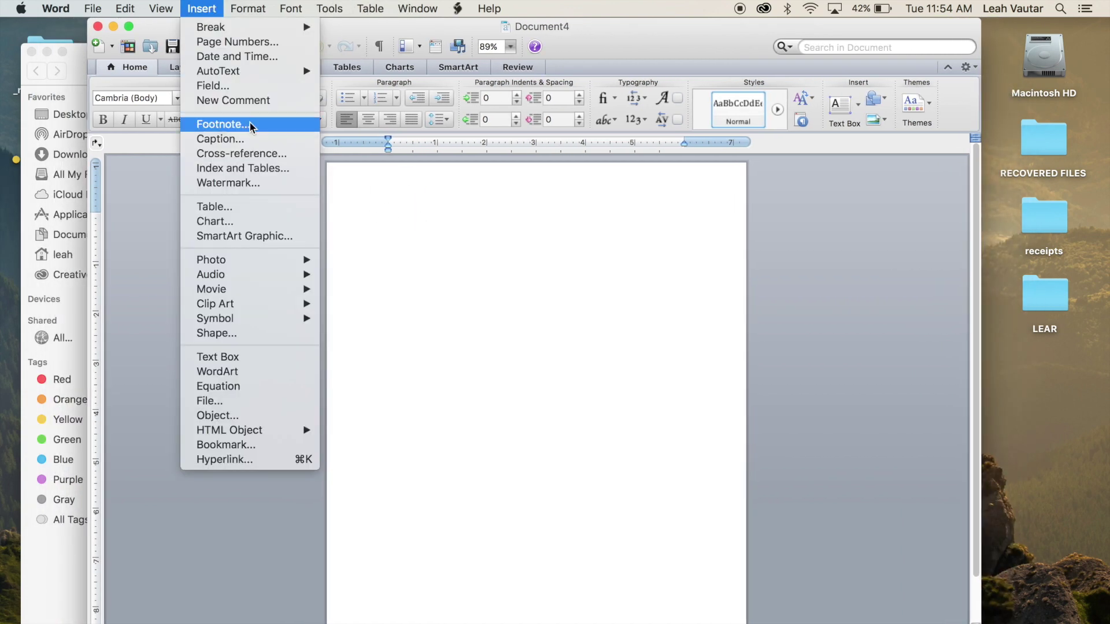
pyautogui.moveTo(247, 294)
pyautogui.moveTo(245, 260)
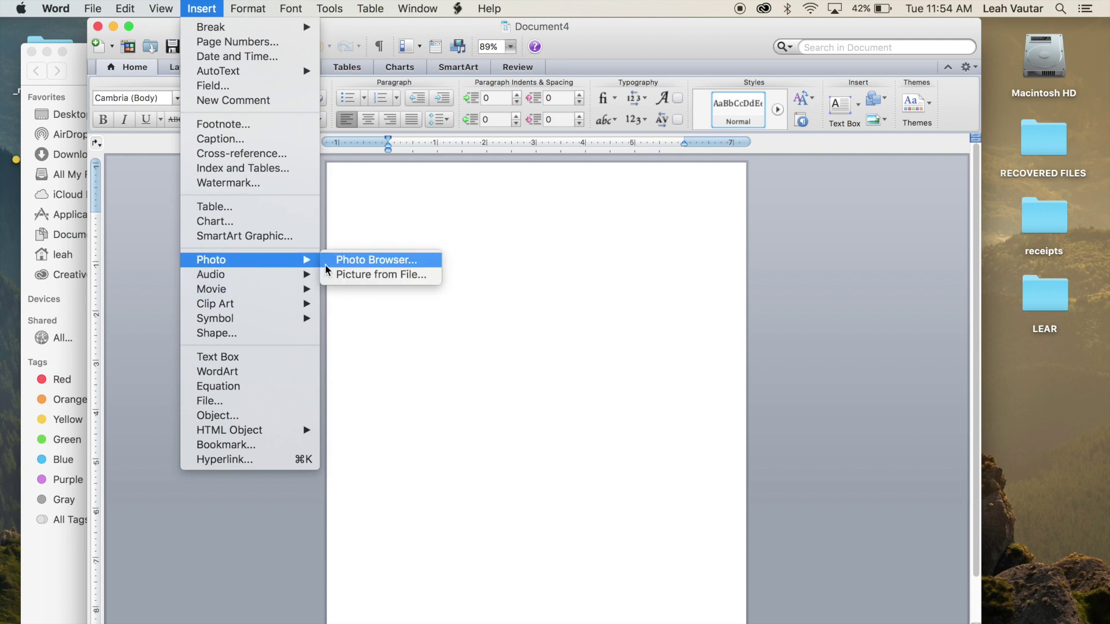
pyautogui.click(341, 280)
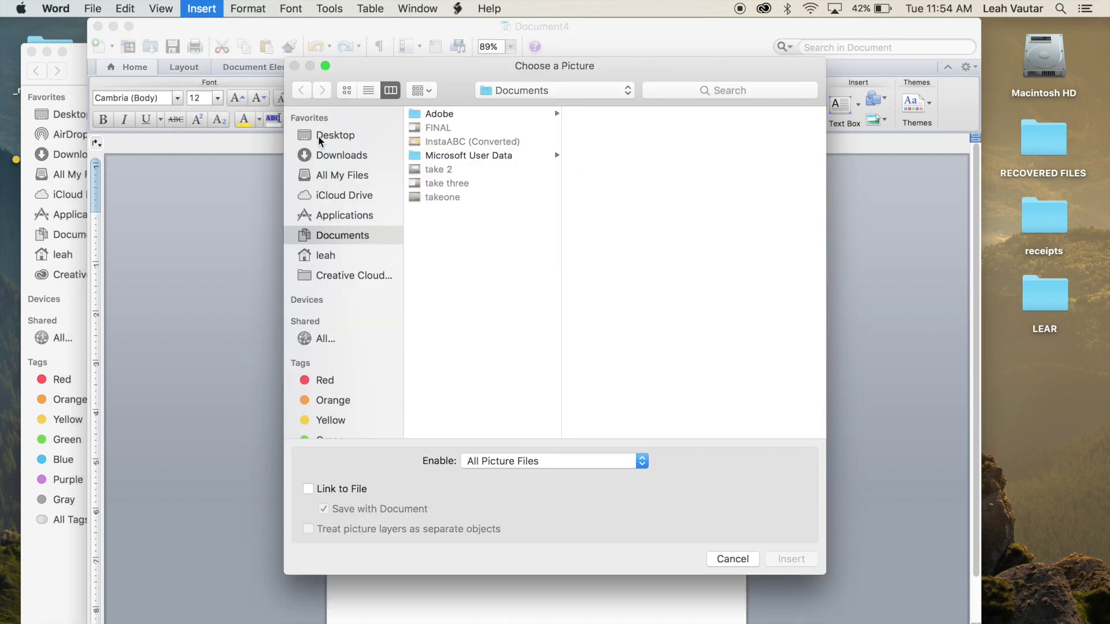
pyautogui.click(321, 137)
pyautogui.click(485, 172)
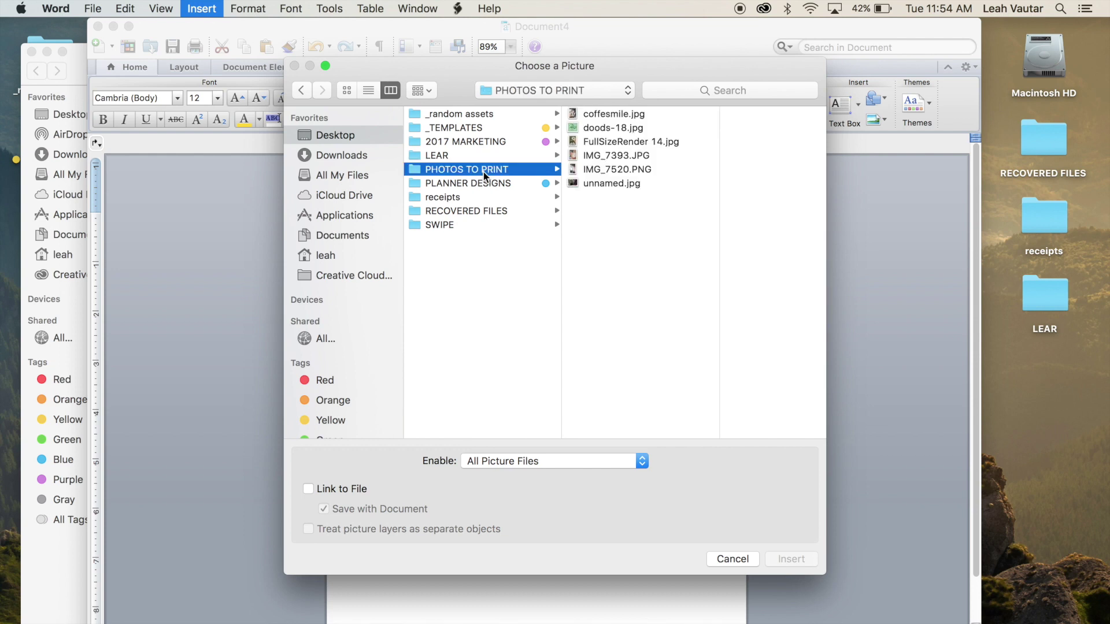
pyautogui.click(616, 115)
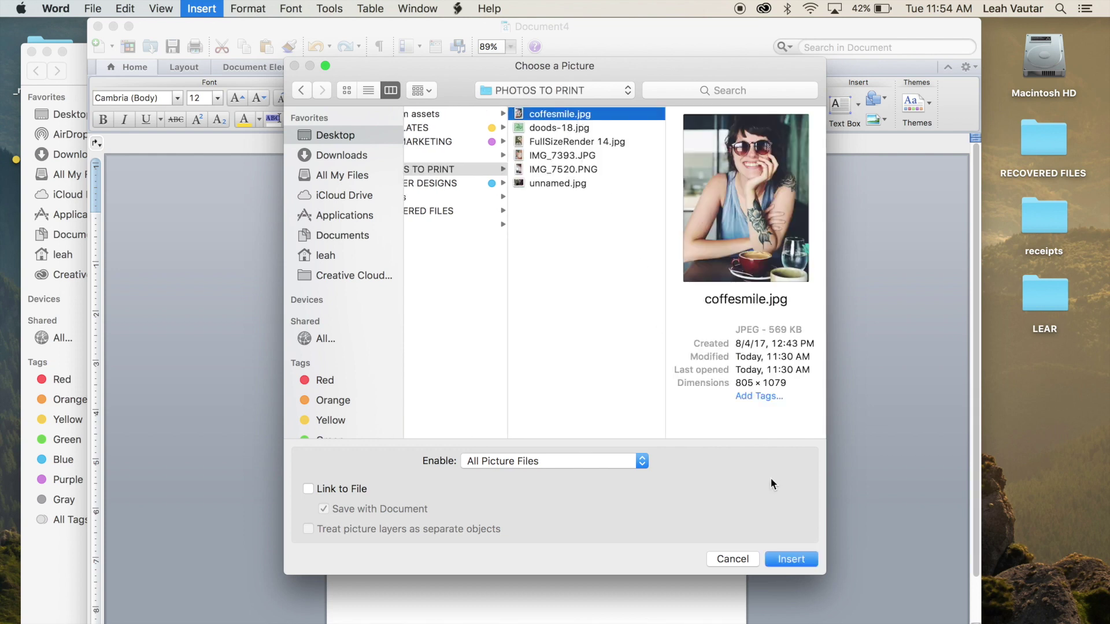
pyautogui.click(784, 561)
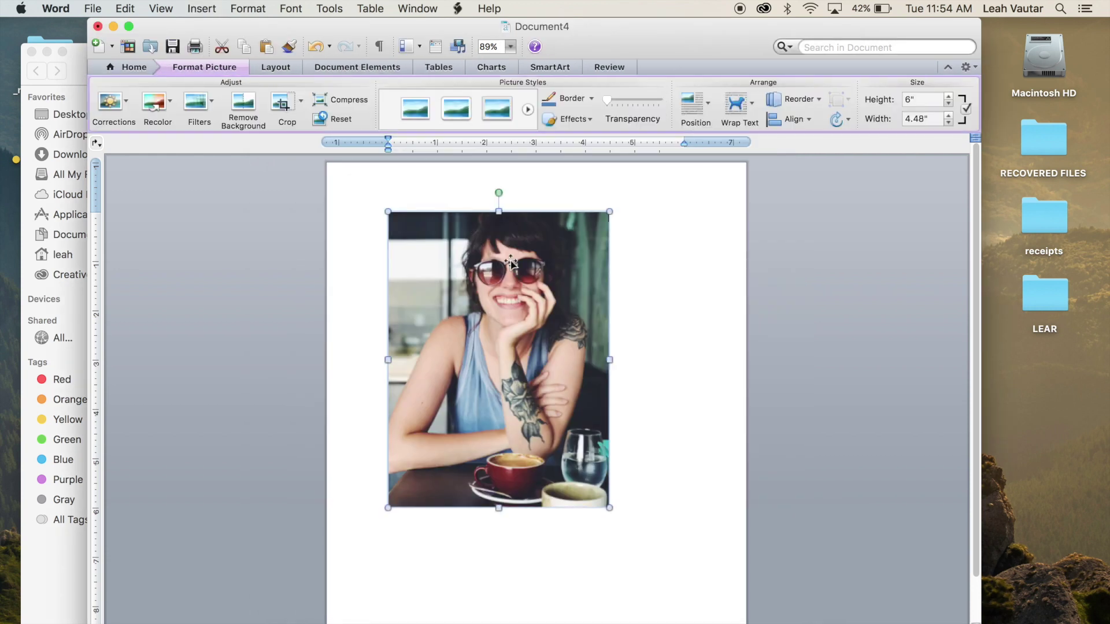
# - Set the coffee photo's width to 1.4" with aspect ratio locked, making it 1.88" tall
pyautogui.click(243, 7)
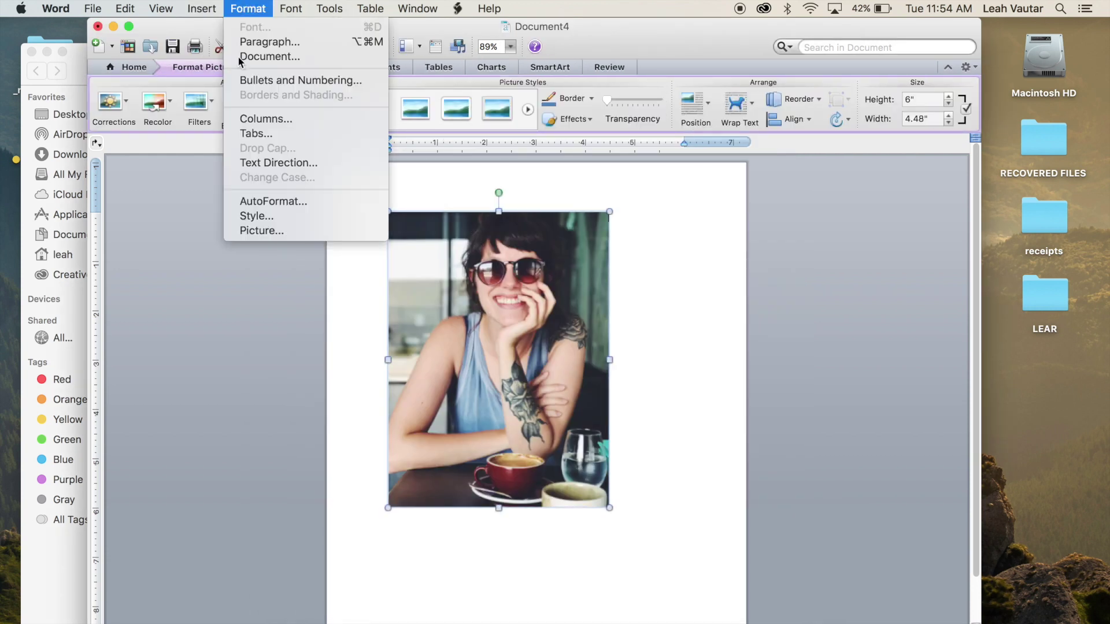
pyautogui.click(261, 230)
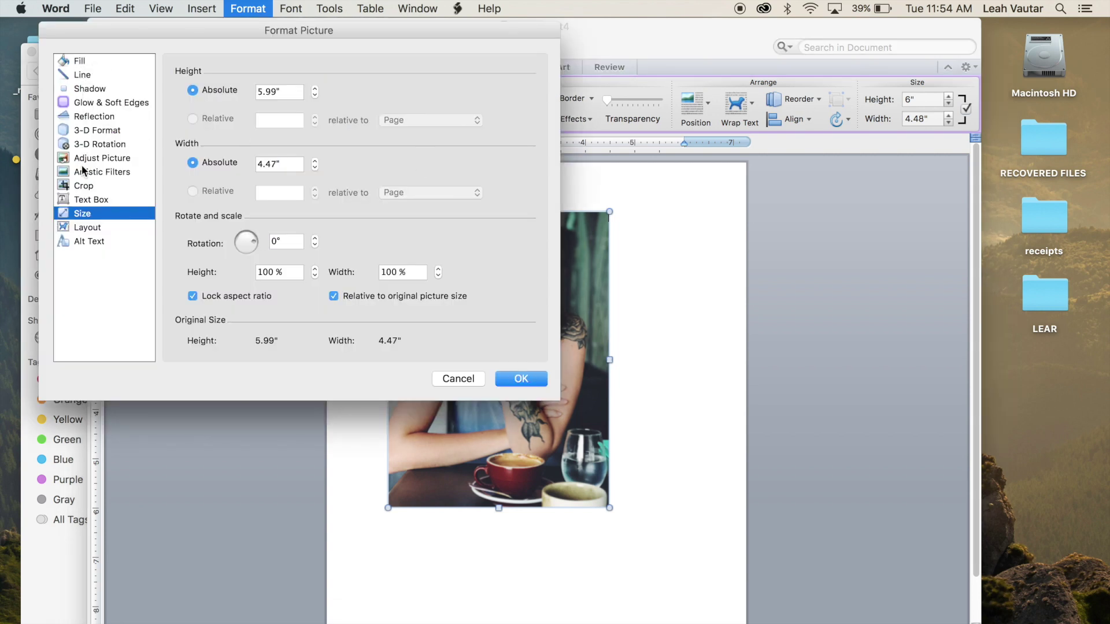
pyautogui.click(91, 200)
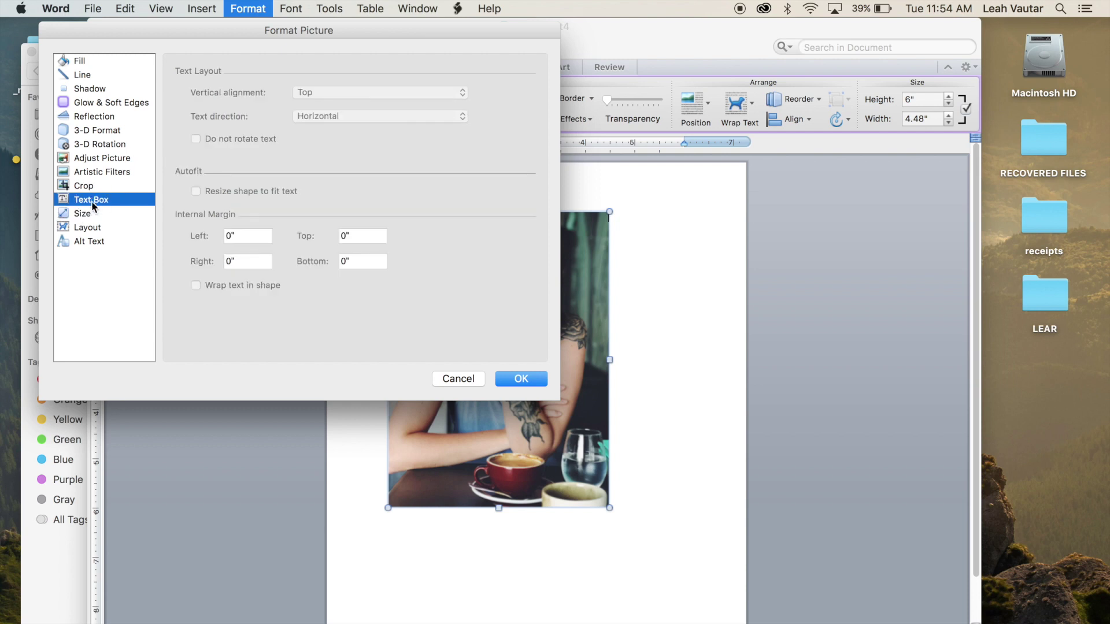
pyautogui.click(83, 214)
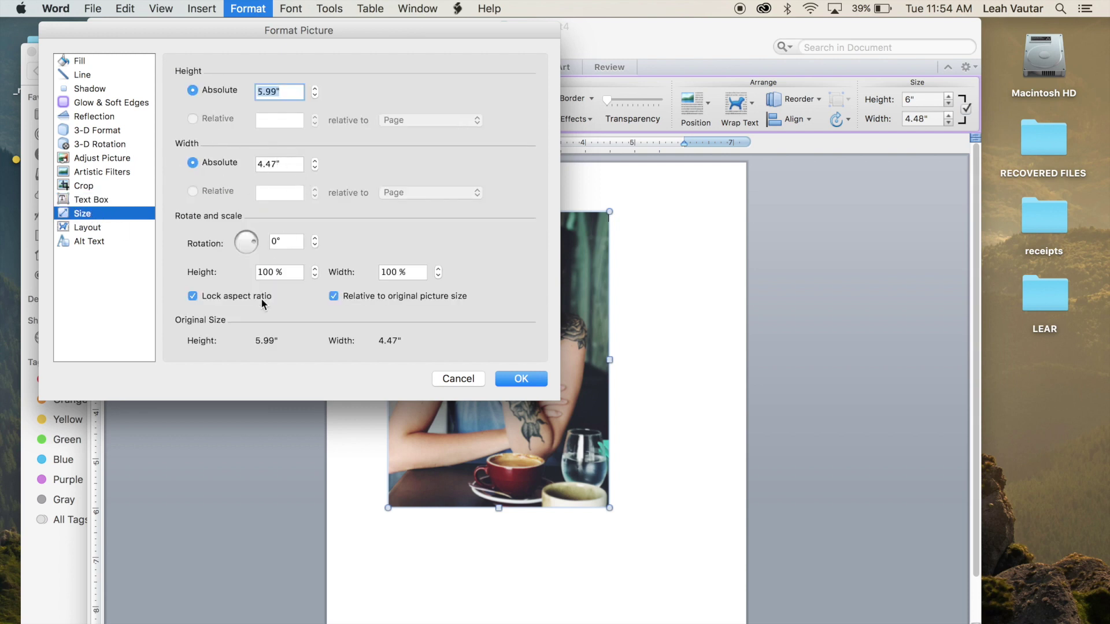
pyautogui.doubleClick(286, 165)
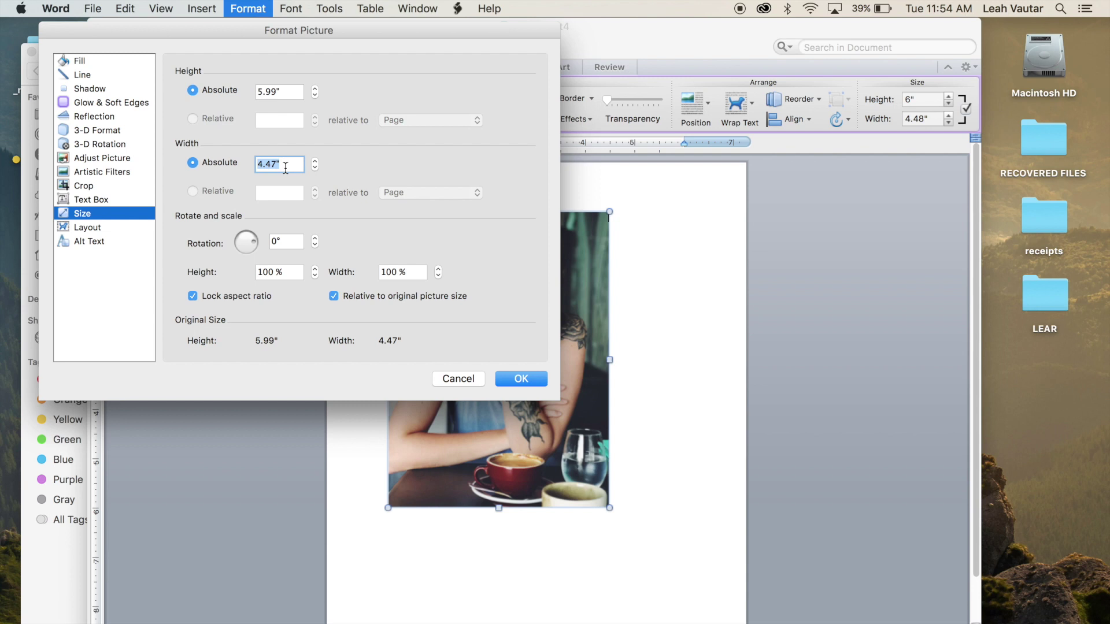
pyautogui.write('1.4')
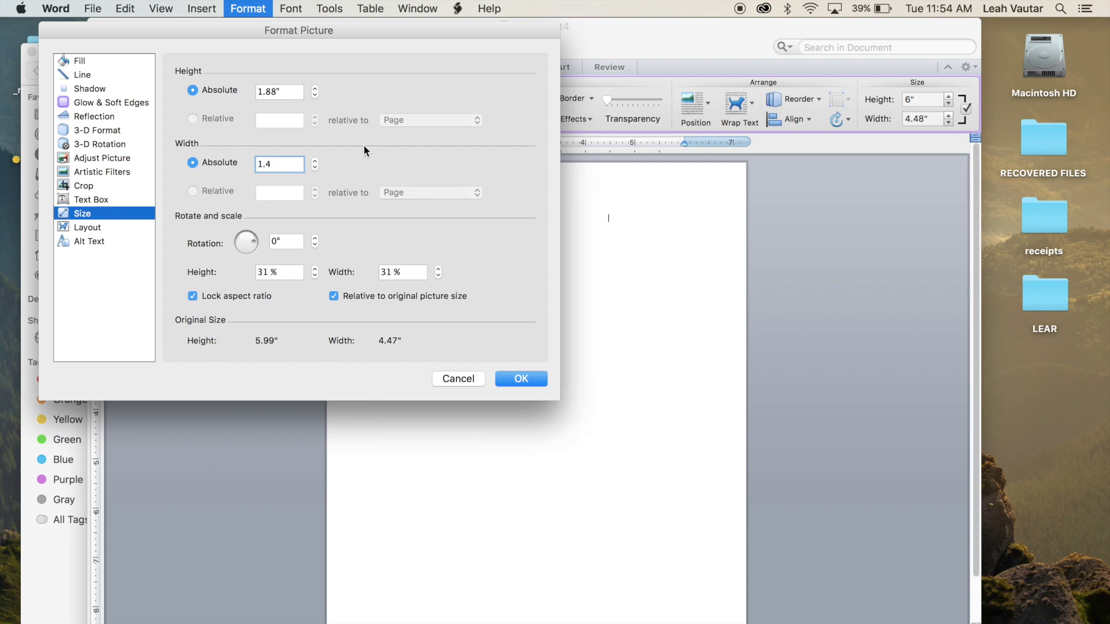
pyautogui.click(527, 381)
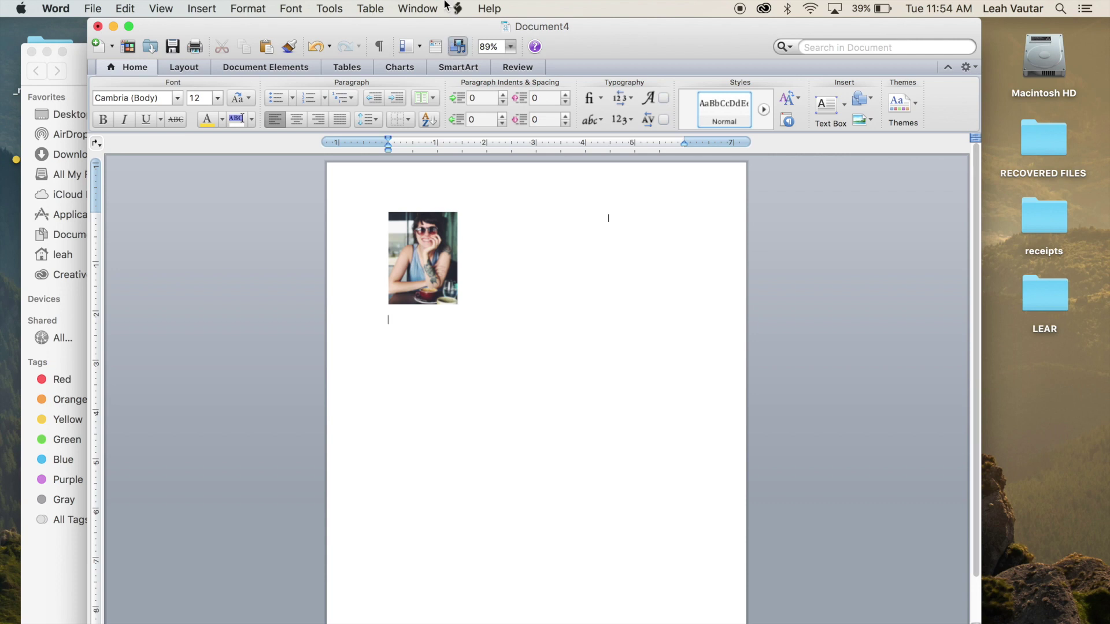
# - Insert IMG_7393.JPG from Desktop > PHOTOS TO PRINT as the second picture
pyautogui.click(248, 8)
pyautogui.moveTo(207, 4)
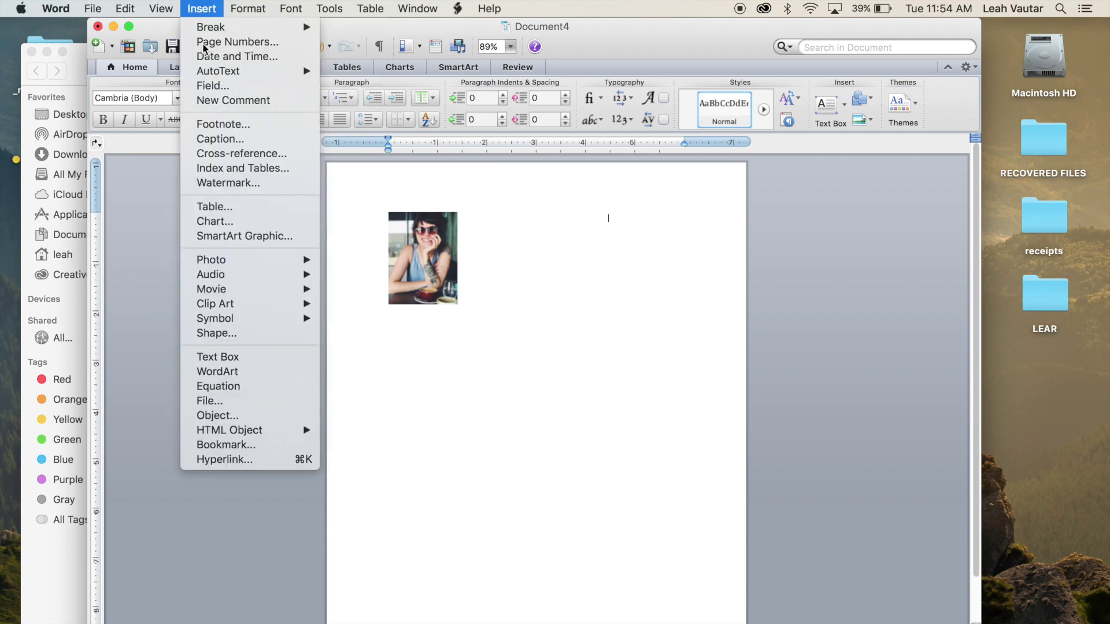
pyautogui.moveTo(249, 260)
pyautogui.click(346, 273)
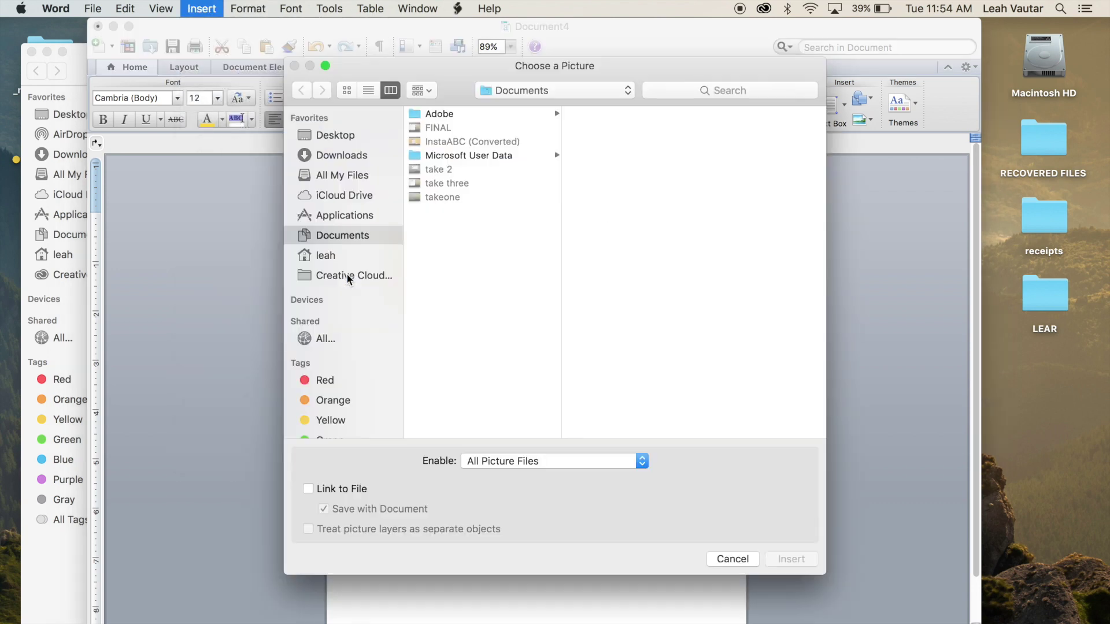
pyautogui.click(347, 135)
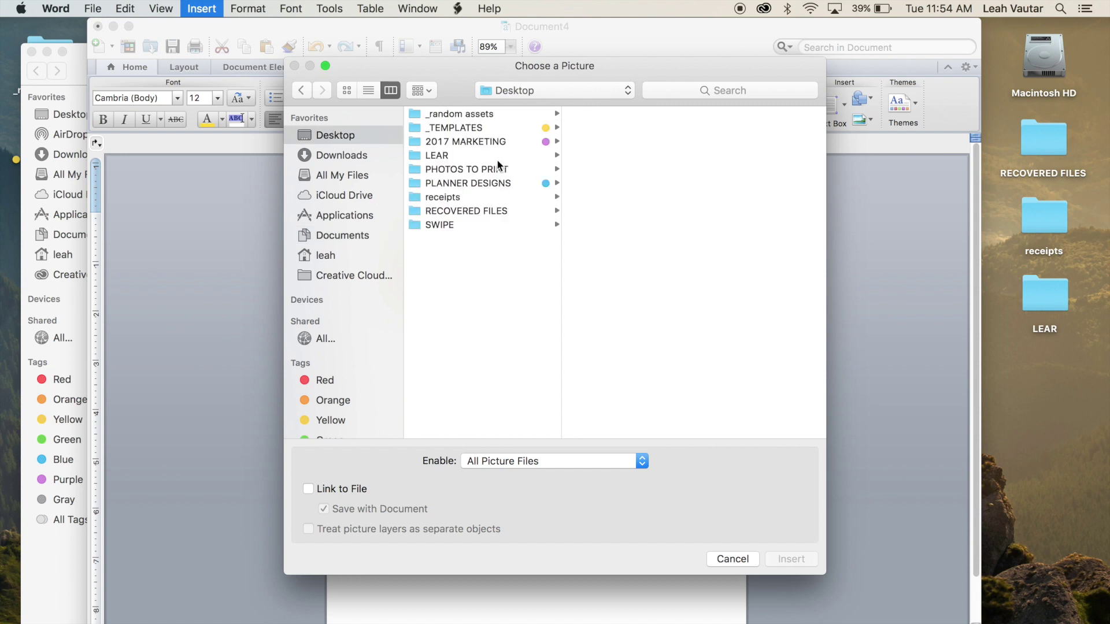
pyautogui.click(498, 167)
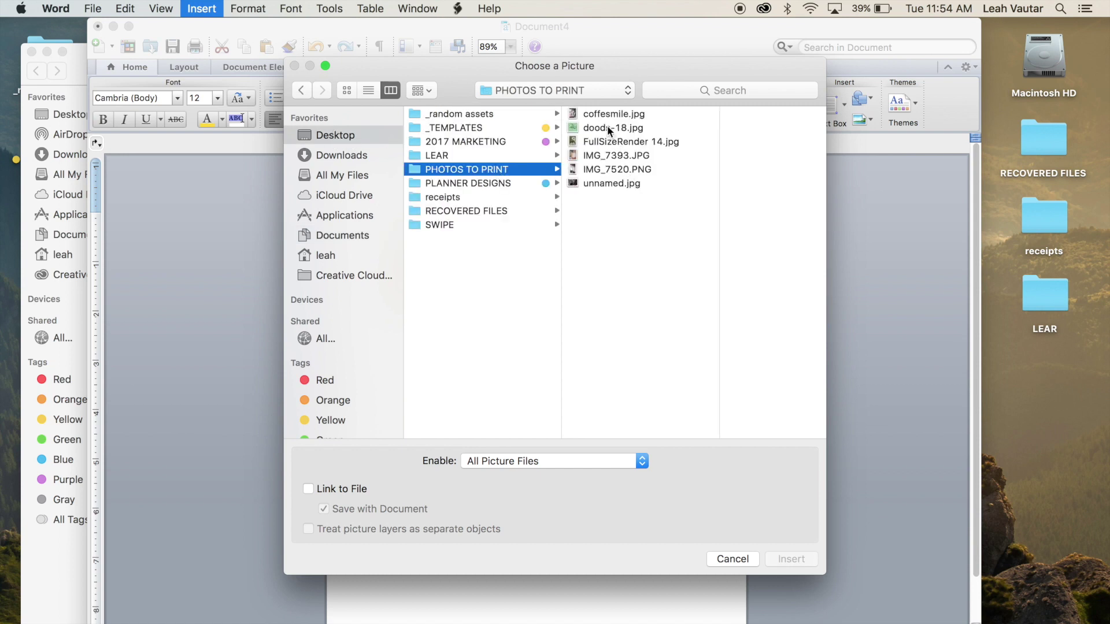
pyautogui.click(605, 155)
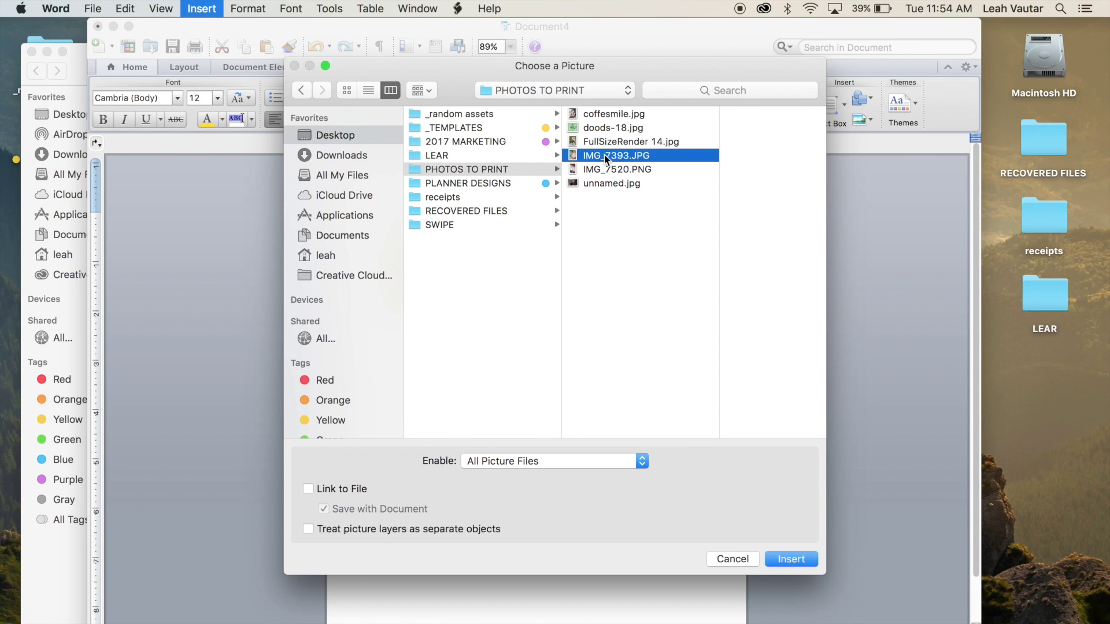
pyautogui.click(791, 558)
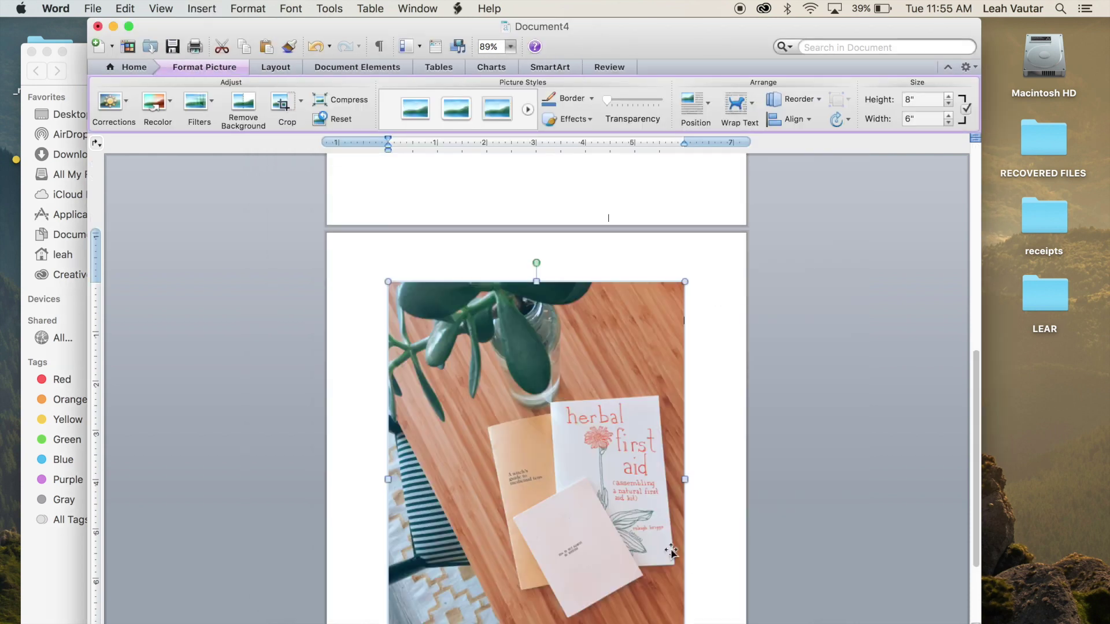
pyautogui.scroll(-2, 671, 520)
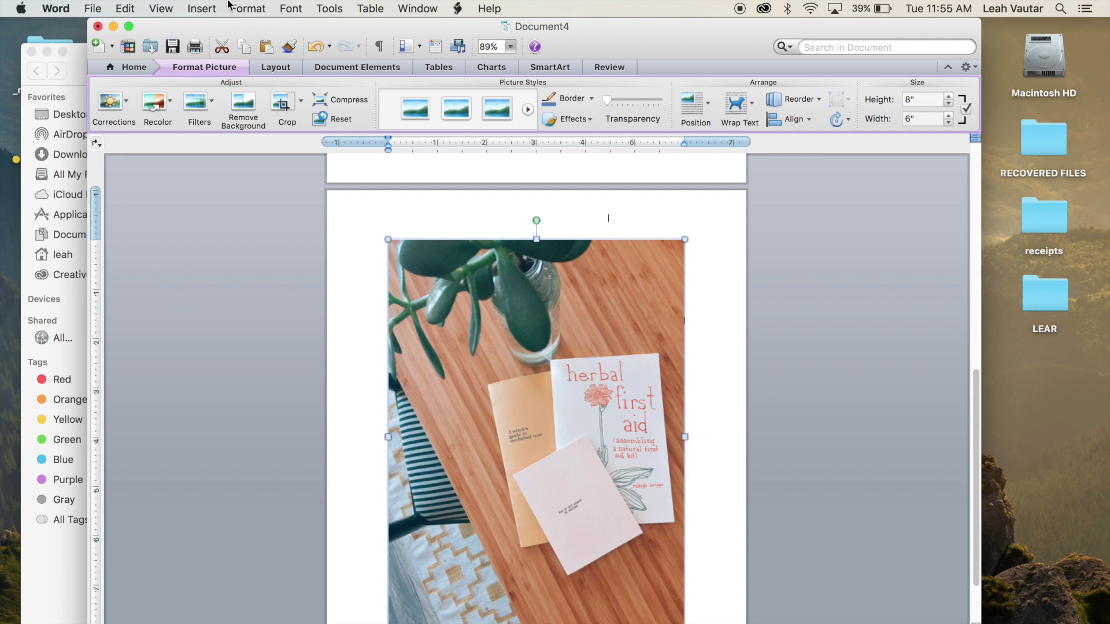
# - Resize IMG_7393.JPG to 1.9" wide (2.54" tall) in Format Picture, then deselect it
pyautogui.click(244, 7)
pyautogui.click(276, 232)
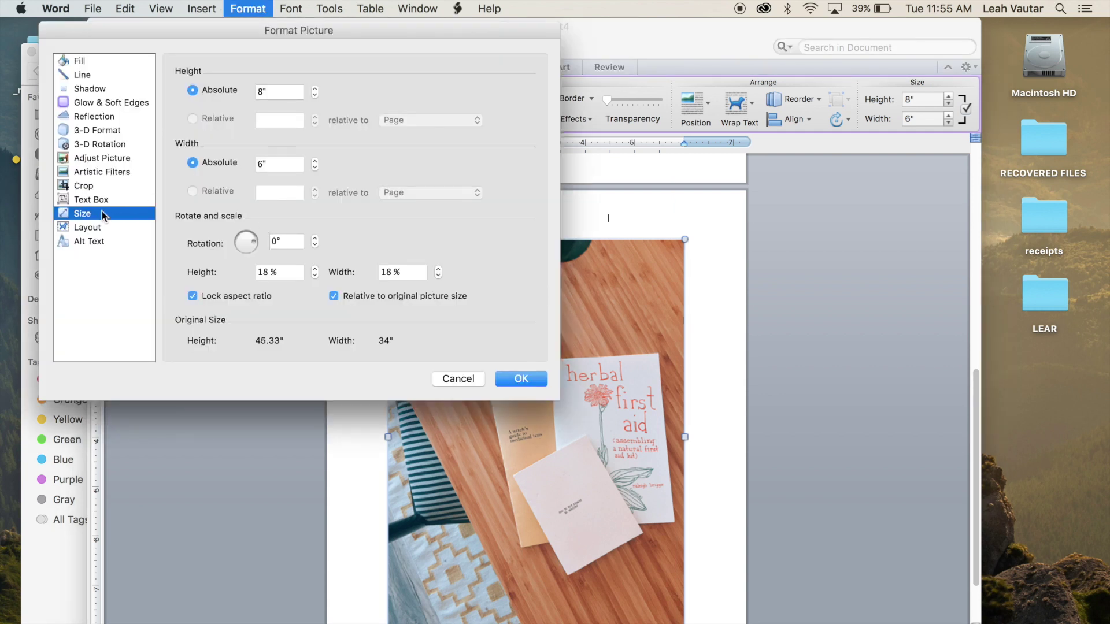
pyautogui.click(290, 163)
pyautogui.write('1.9')
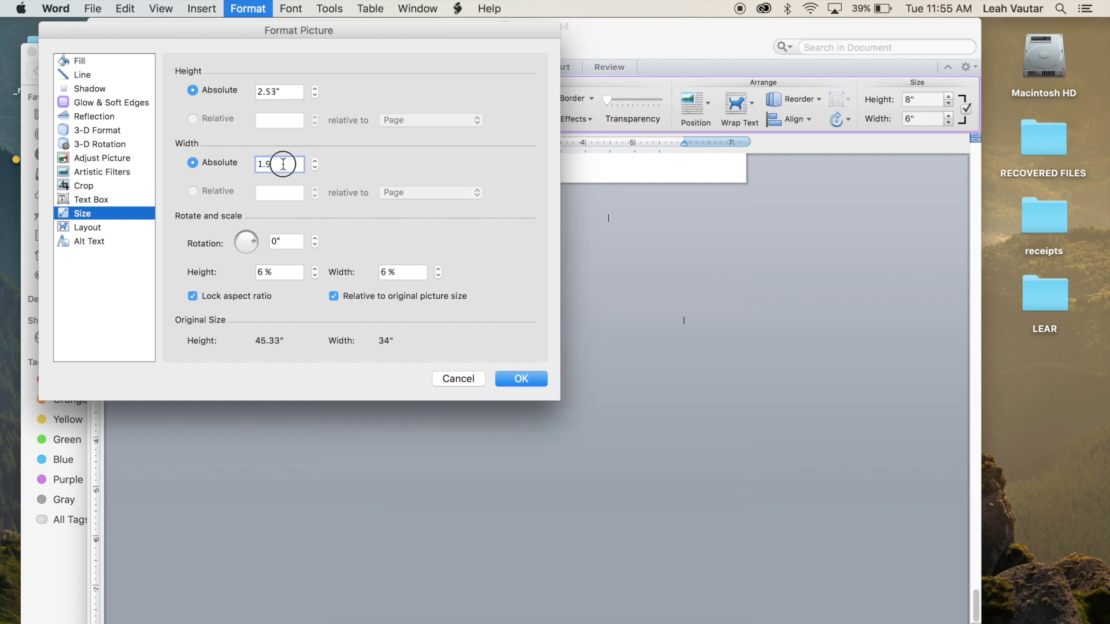
pyautogui.click(510, 379)
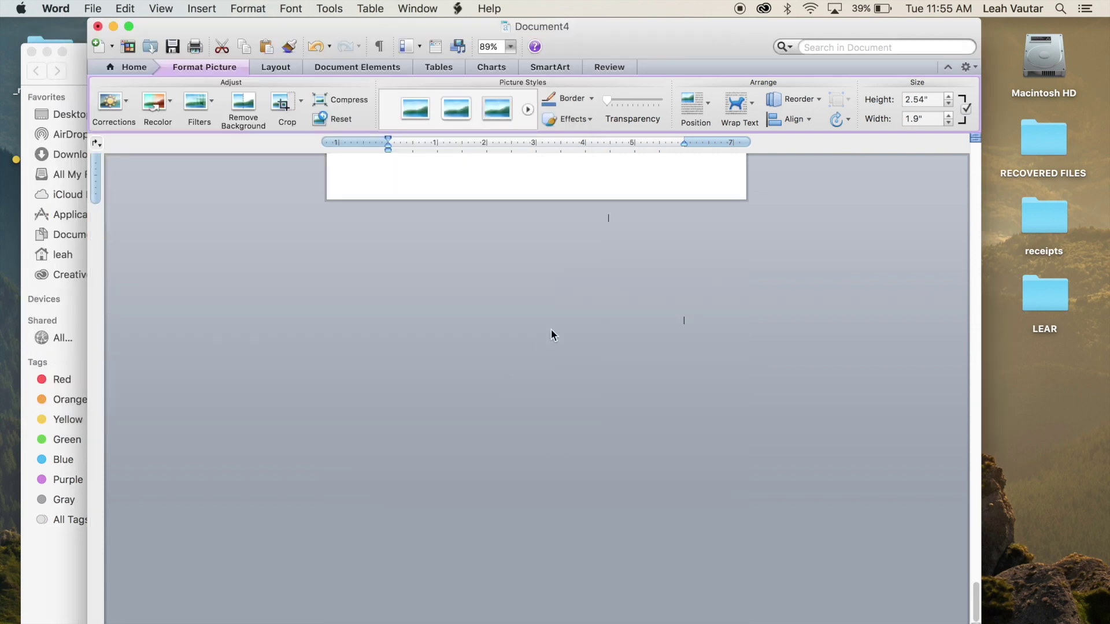
pyautogui.click(513, 365)
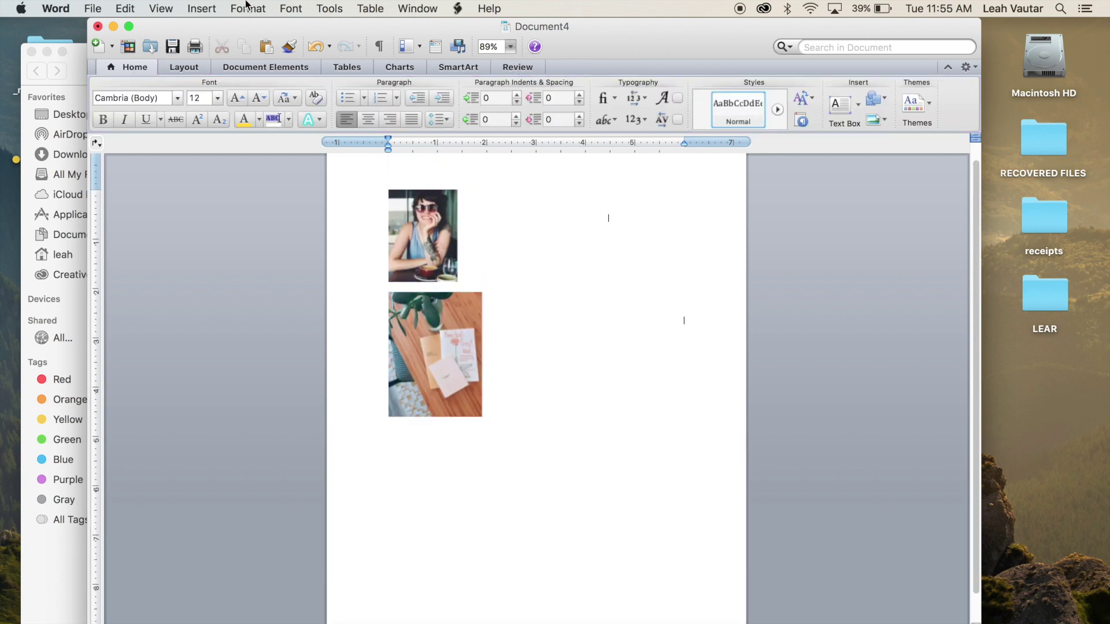
pyautogui.click(201, 8)
# - Insert doods-18.jpg, the green LOVE image, from Desktop > PHOTOS TO PRINT
pyautogui.moveTo(246, 263)
pyautogui.click(352, 276)
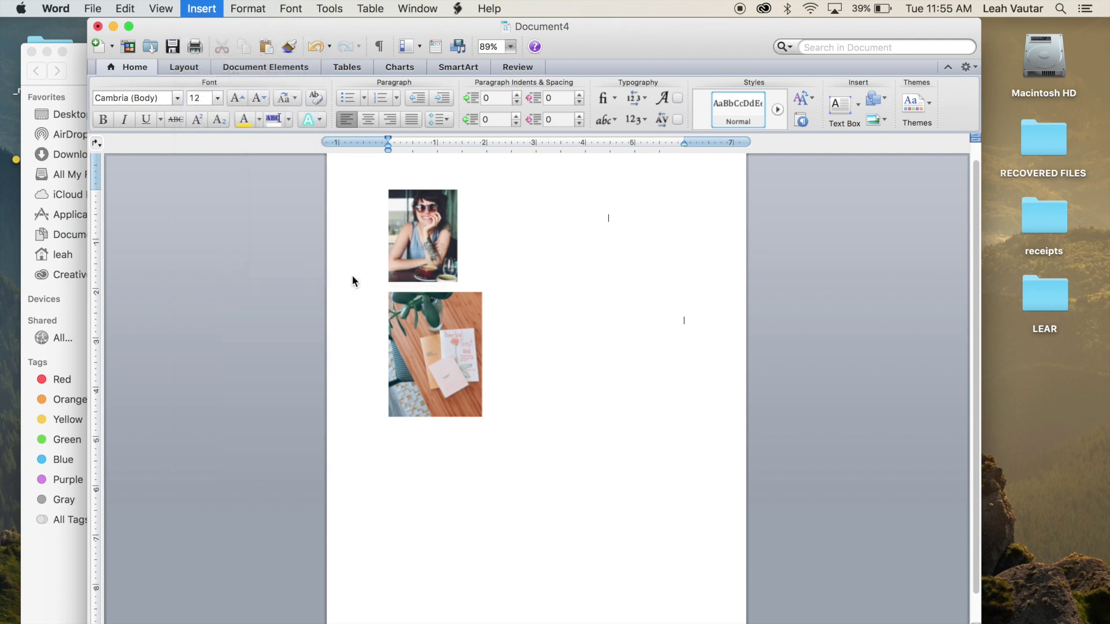
pyautogui.click(350, 135)
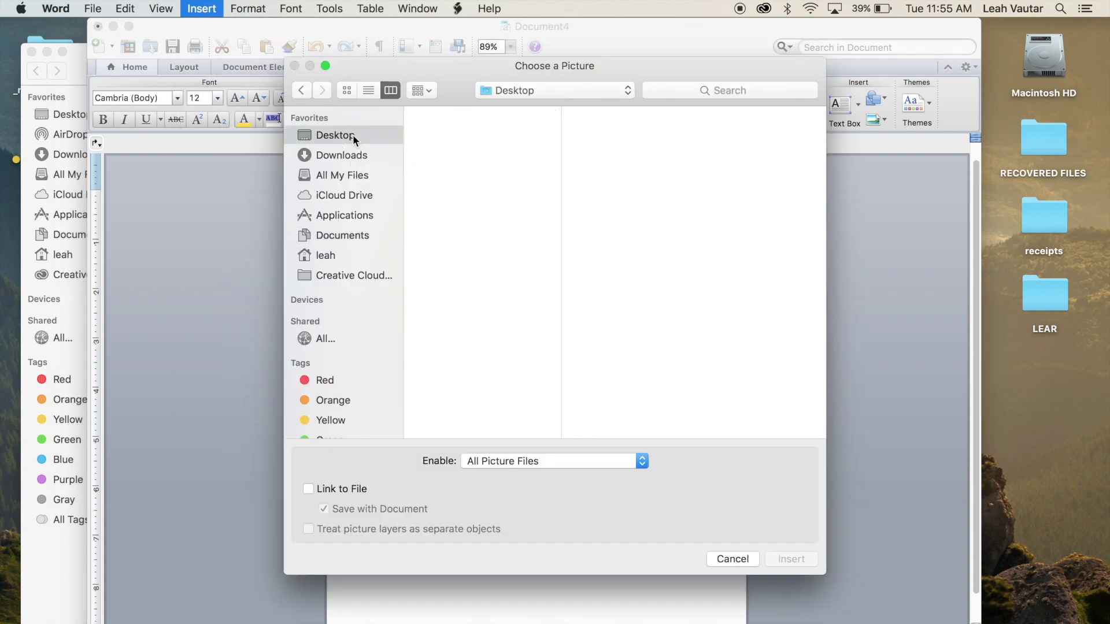
pyautogui.click(496, 170)
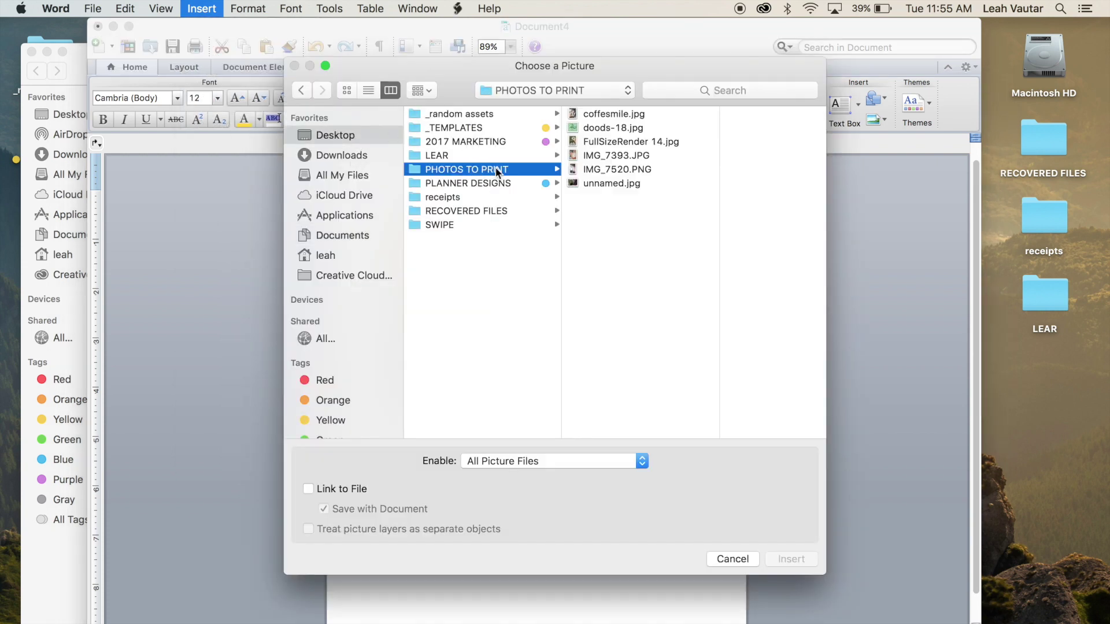
pyautogui.click(604, 129)
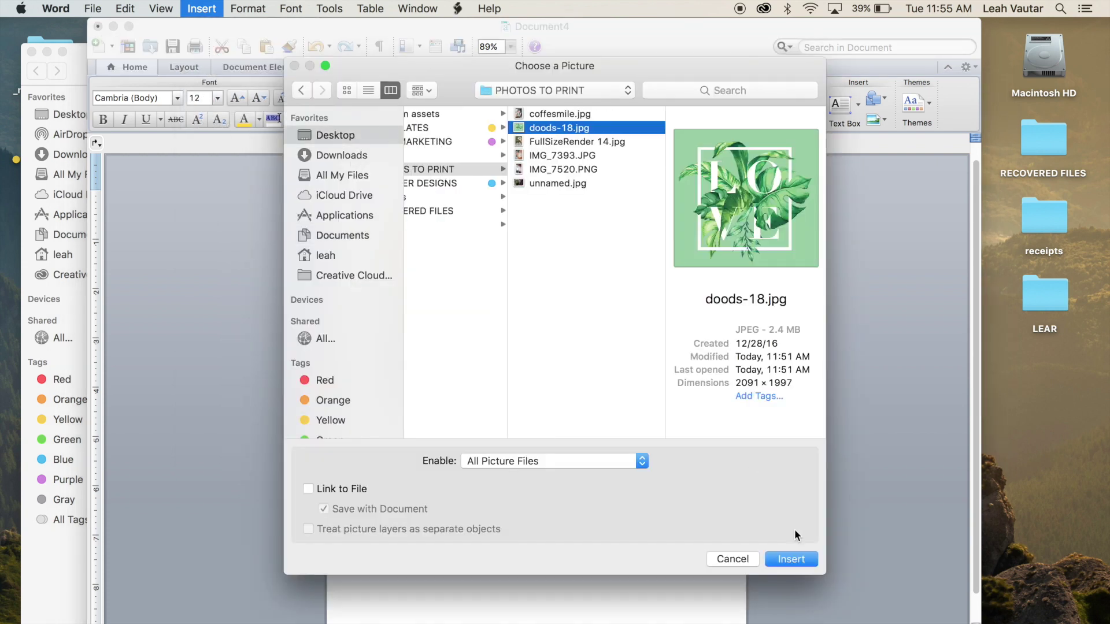
pyautogui.click(791, 559)
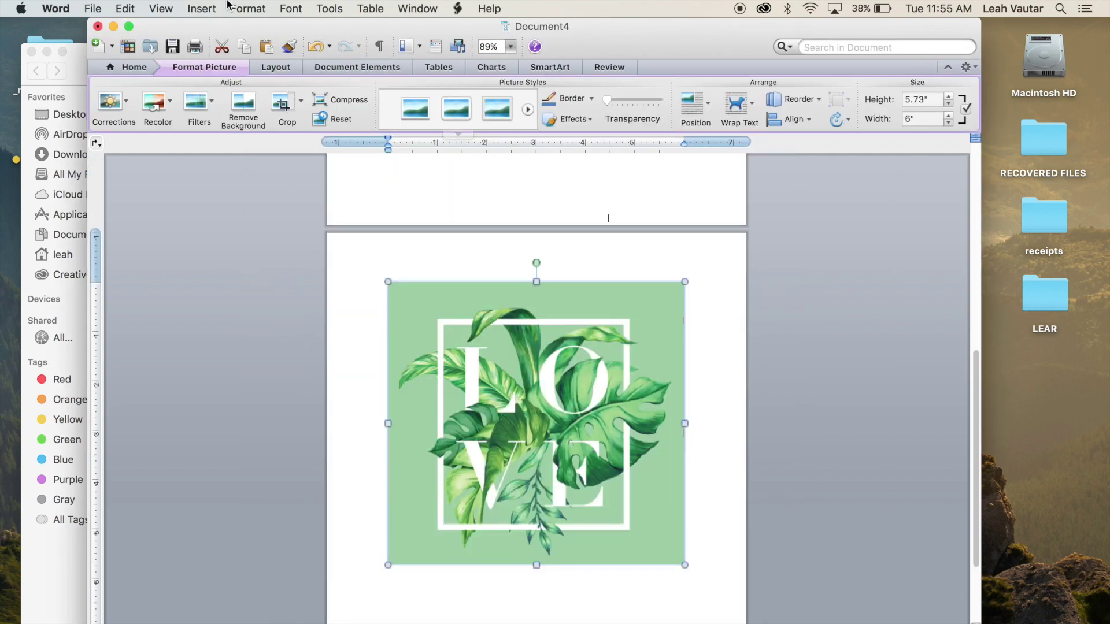
# - Set the LOVE image's width to 2", making it 1.91" by 2", then deselect it
pyautogui.click(254, 5)
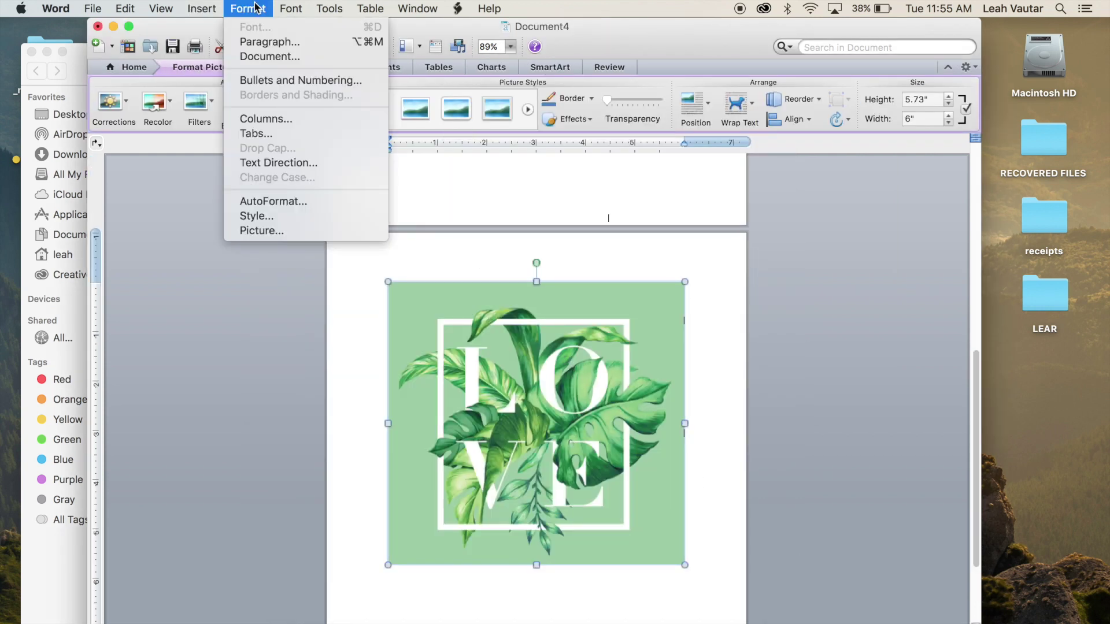
pyautogui.click(262, 231)
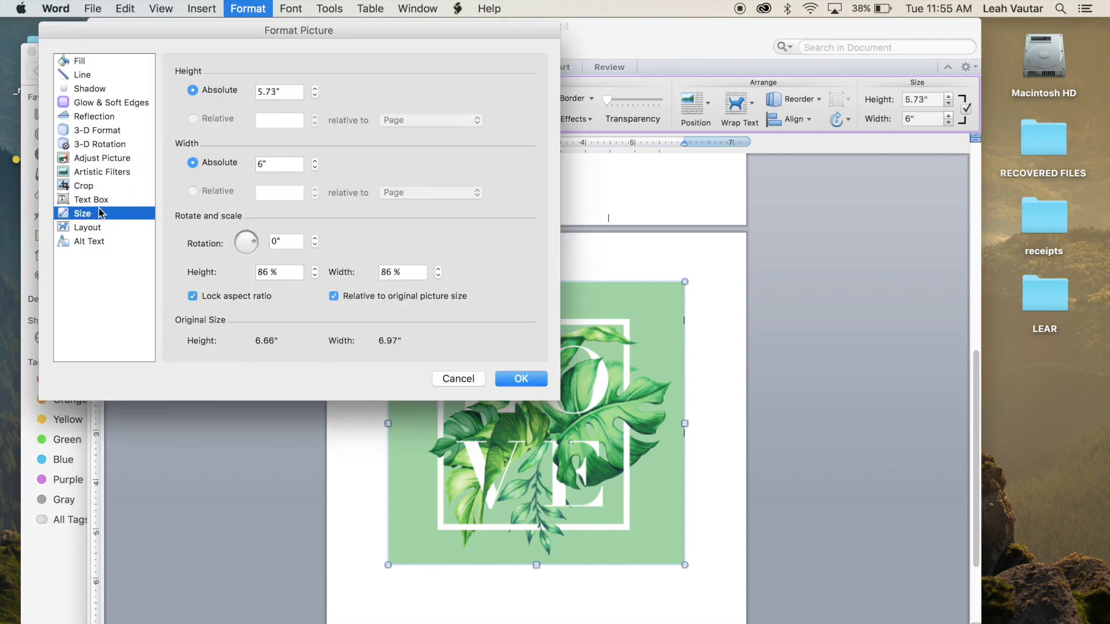
pyautogui.doubleClick(297, 168)
pyautogui.write('2')
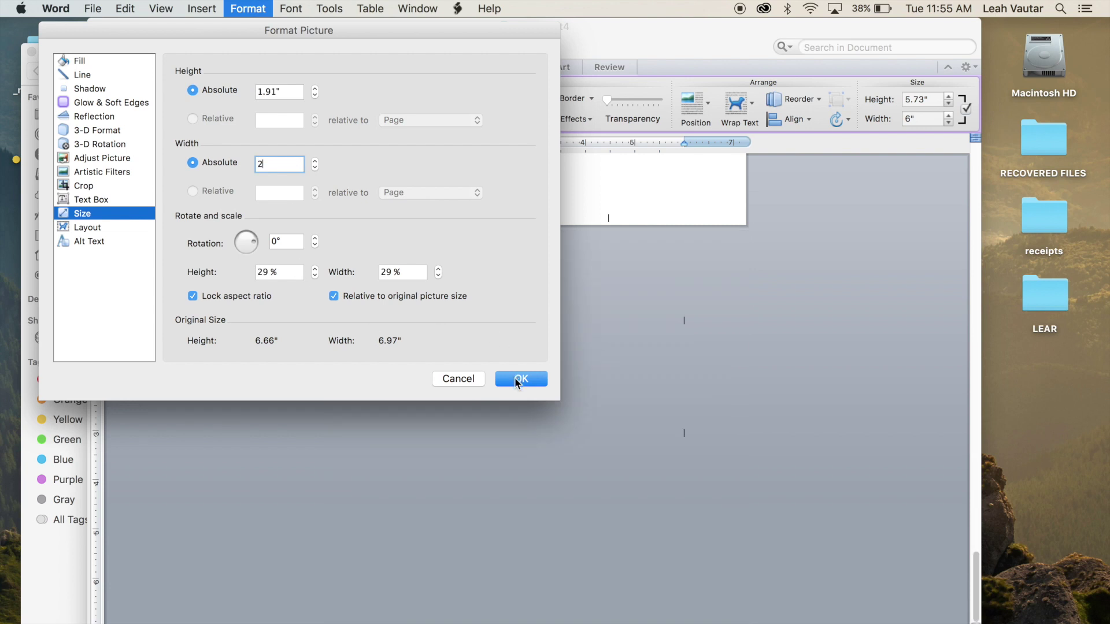
pyautogui.click(519, 382)
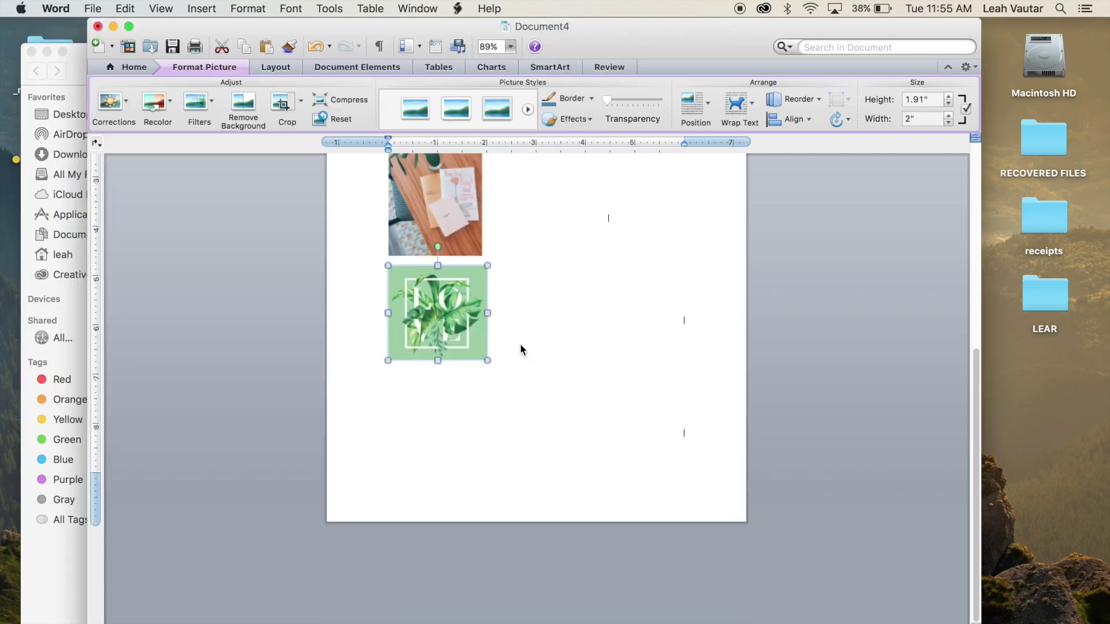
pyautogui.click(542, 485)
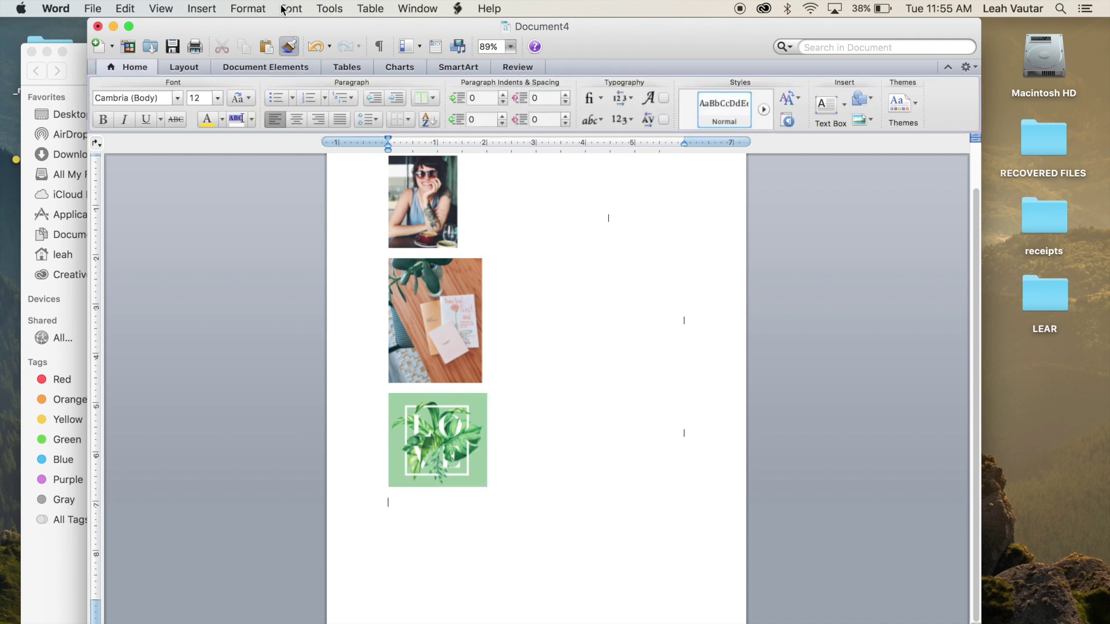
# - Insert IMG_7520.PNG from the PHOTOS TO PRINT folder as the fourth picture
pyautogui.click(202, 7)
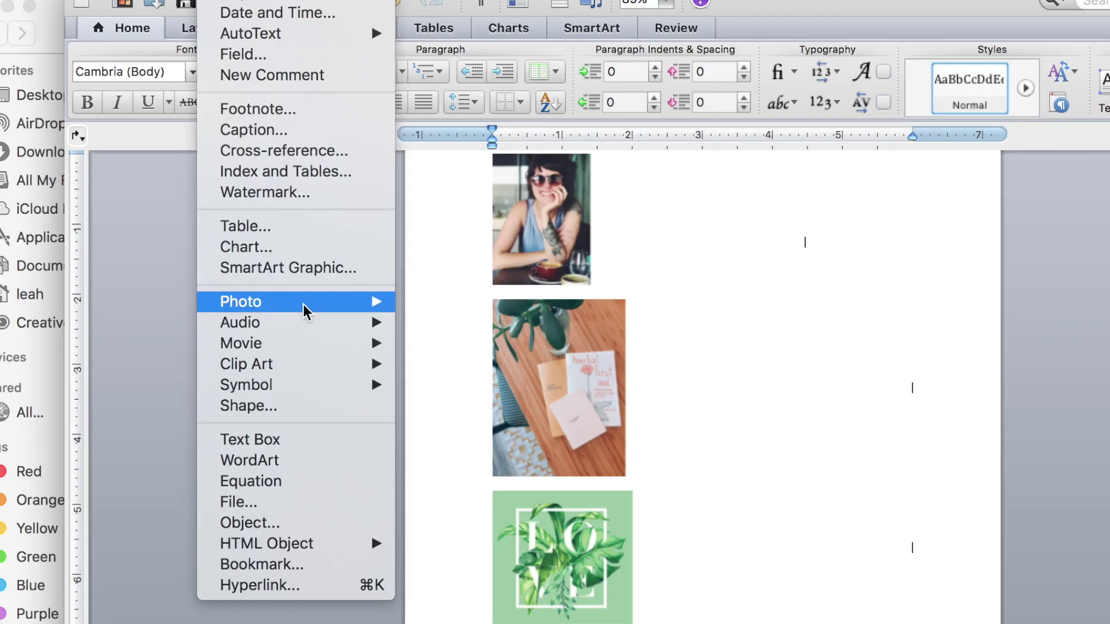
pyautogui.click(344, 277)
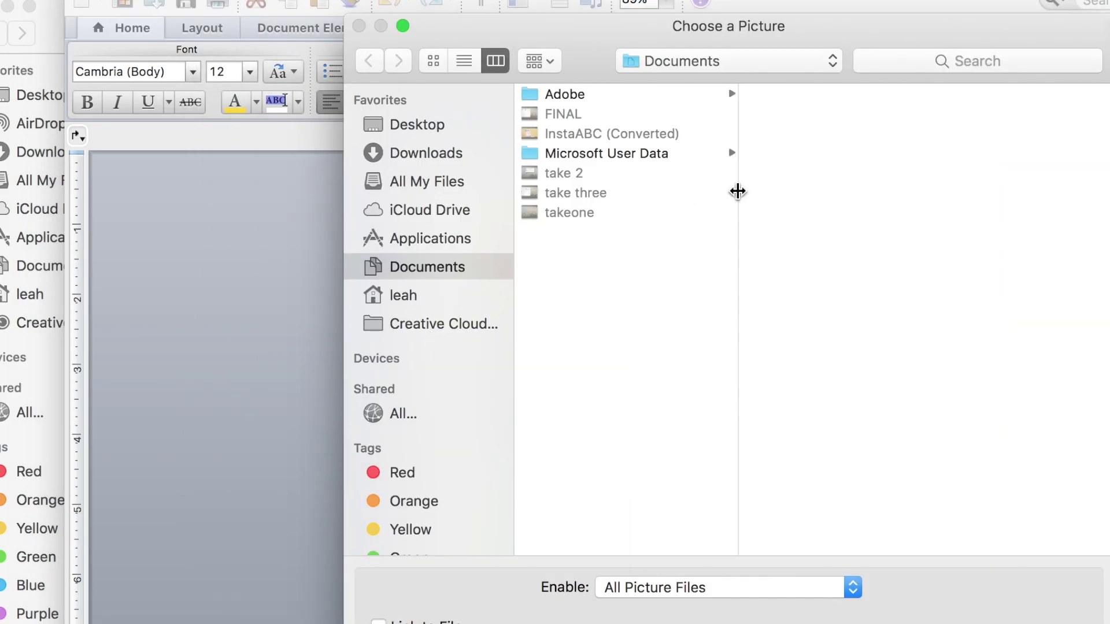
pyautogui.click(426, 129)
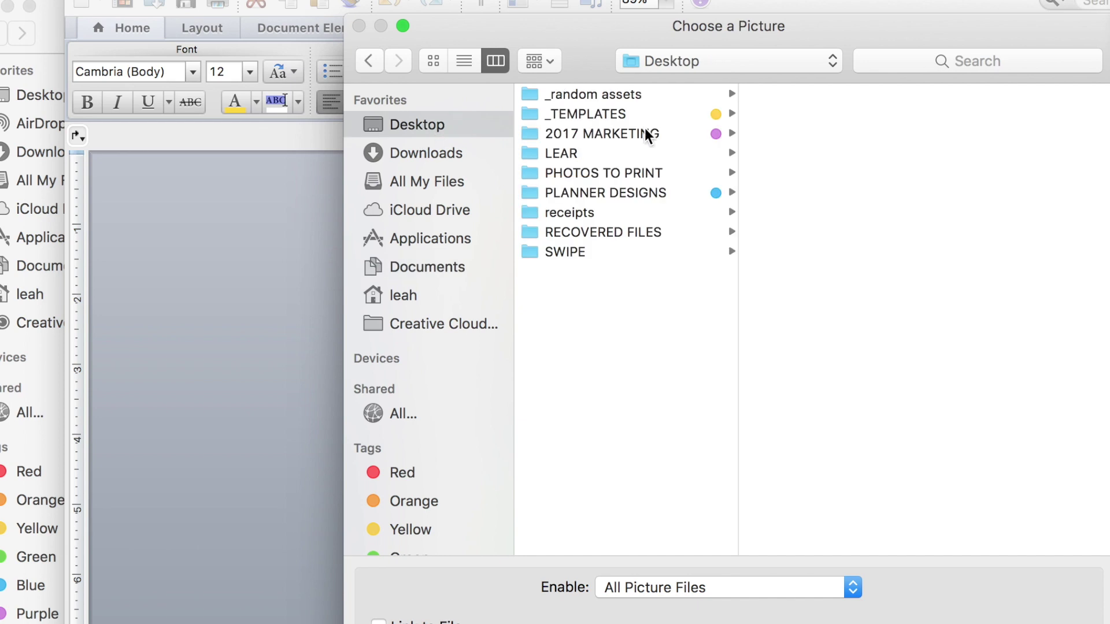
pyautogui.click(643, 173)
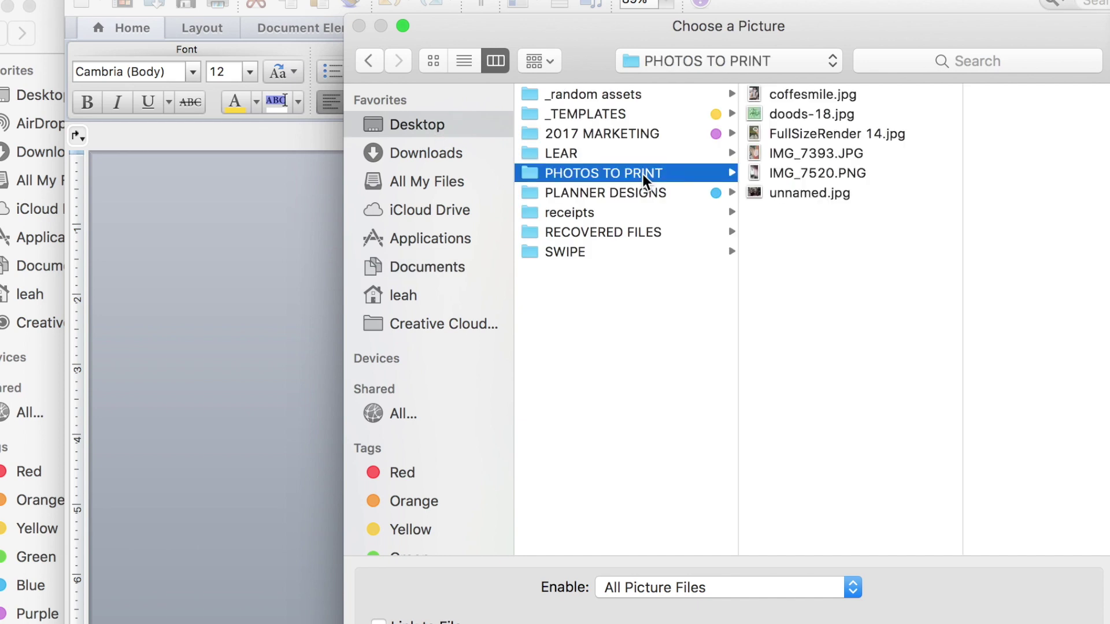
pyautogui.click(851, 155)
pyautogui.click(777, 172)
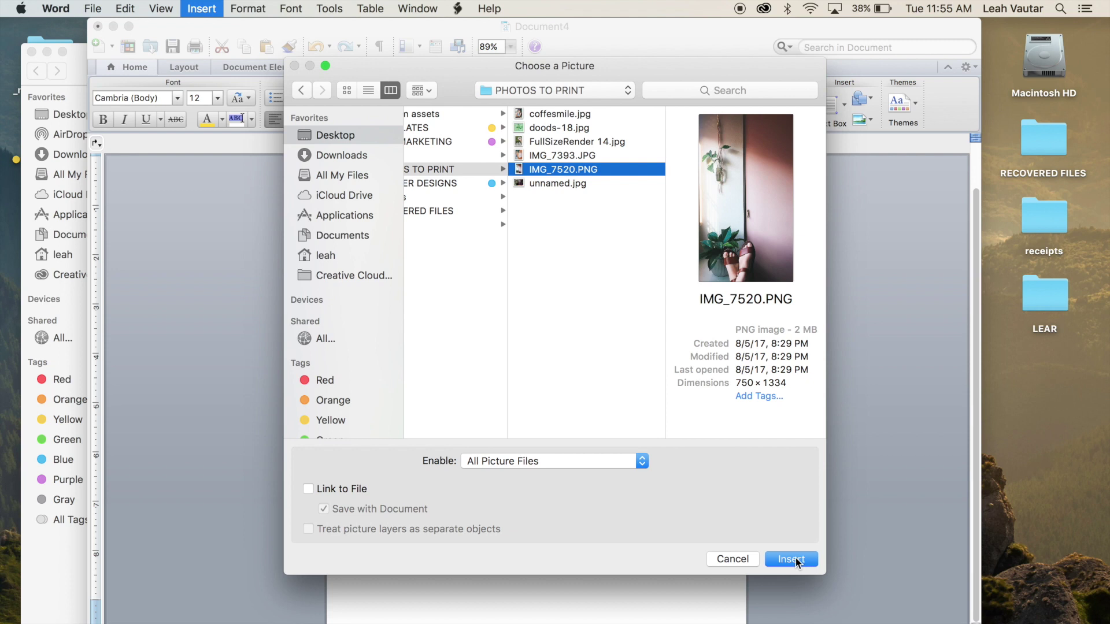
pyautogui.click(791, 559)
pyautogui.scroll(-5, 527, 352)
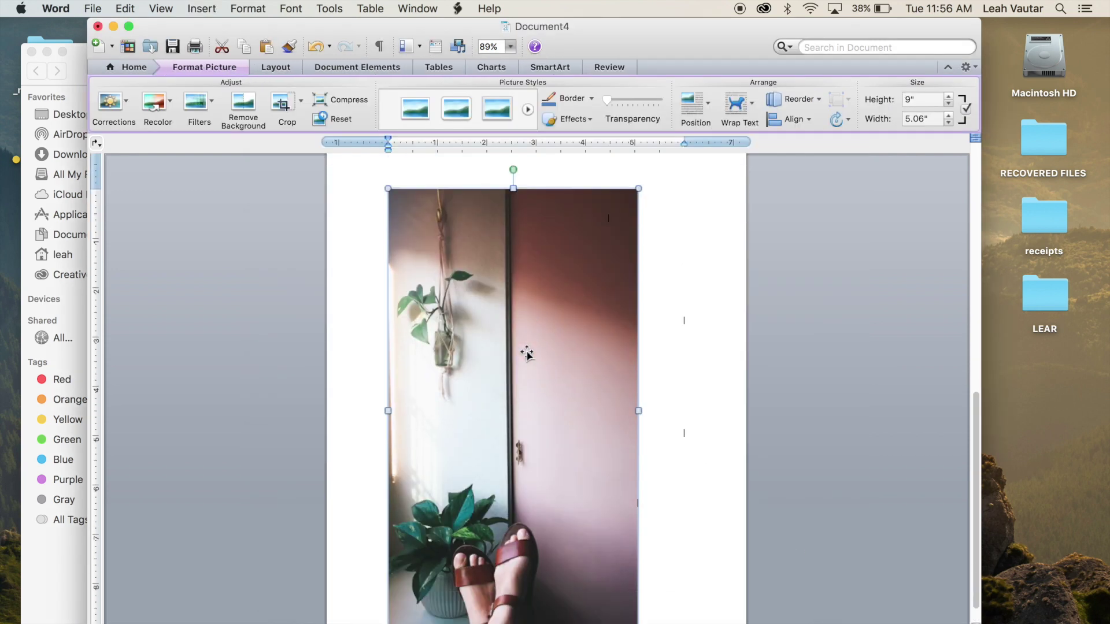
# - Resize IMG_7520.PNG to 1.7" wide, making it 3.03" tall
pyautogui.click(246, 8)
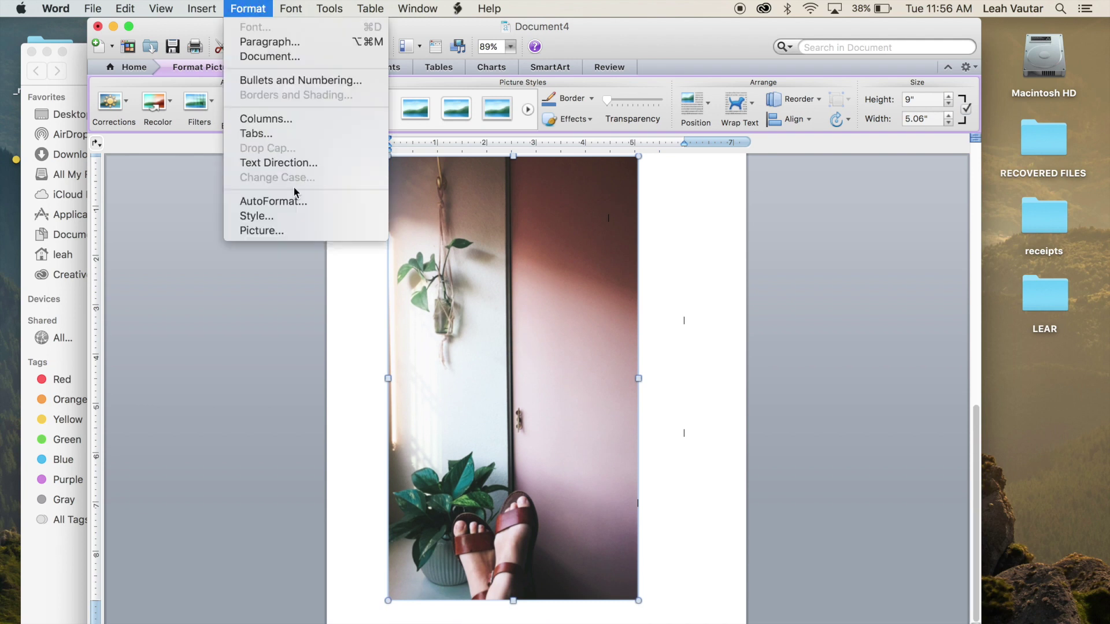
pyautogui.click(278, 230)
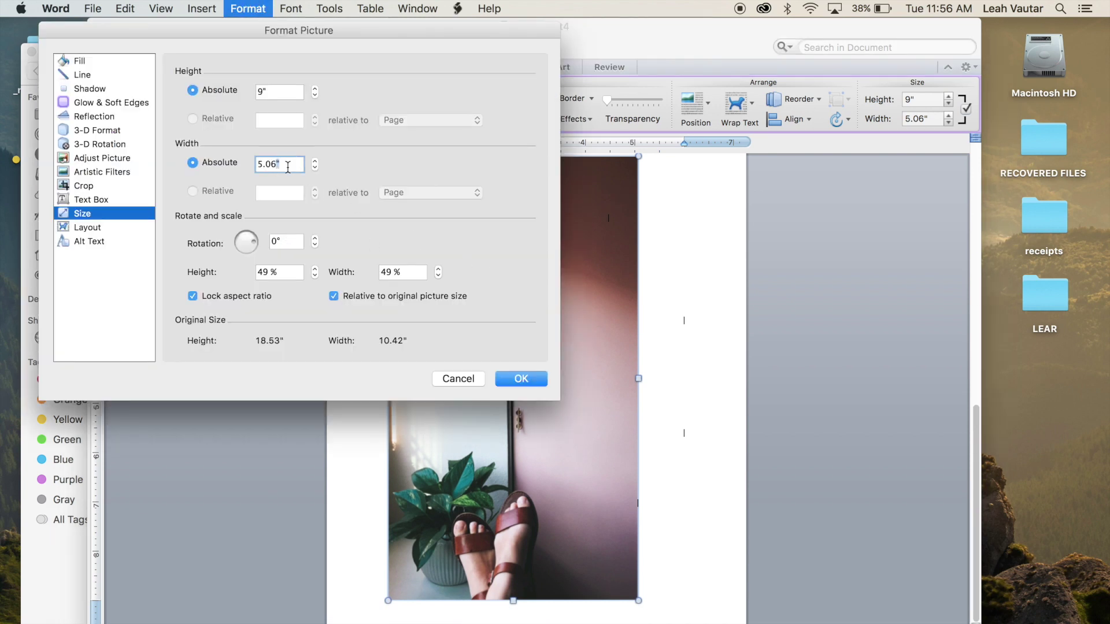
pyautogui.doubleClick(289, 166)
pyautogui.write('1.7')
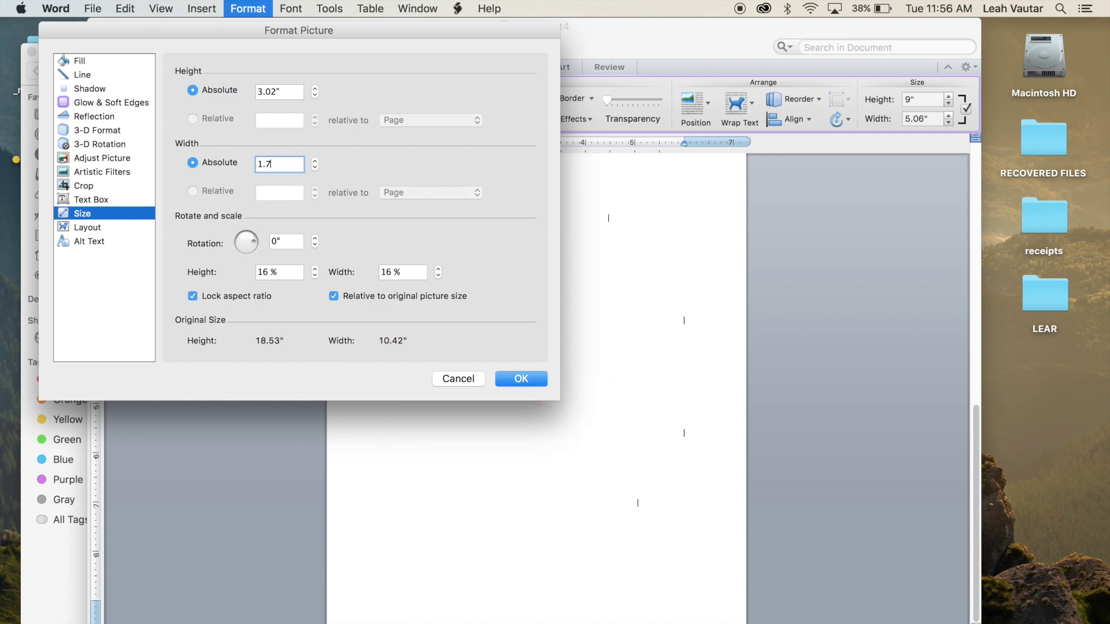
pyautogui.click(509, 378)
# - Drag the plant and LOVE photos beside the coffee photo; delete the blank line above the door photo
pyautogui.scroll(2, 515, 362)
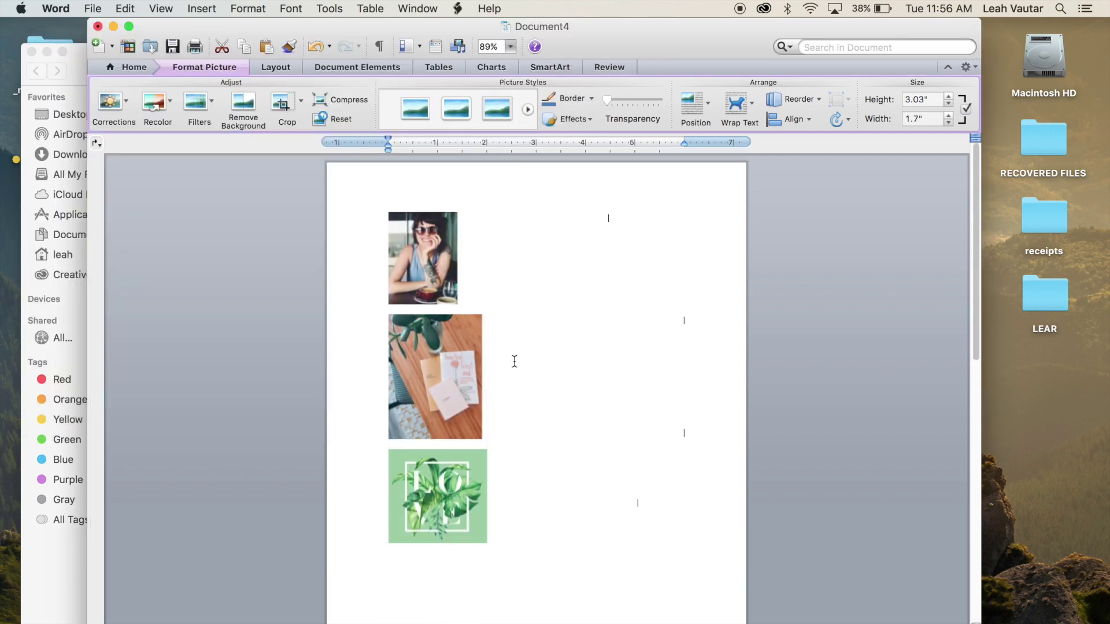
pyautogui.moveTo(460, 359); pyautogui.dragTo(504, 266)
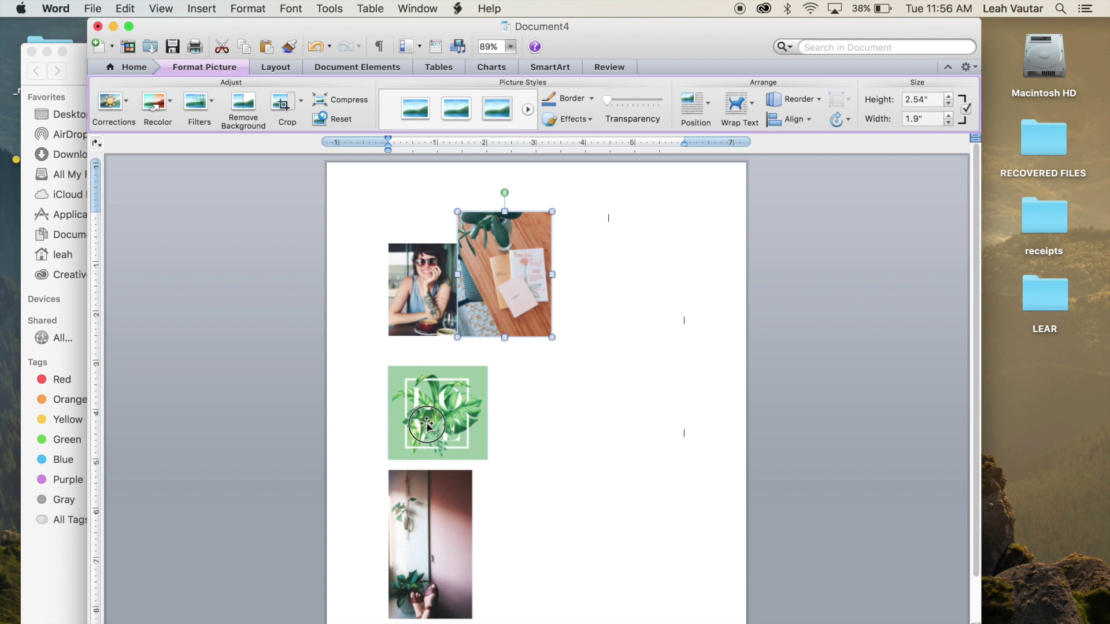
pyautogui.moveTo(426, 417); pyautogui.dragTo(589, 293)
pyautogui.click(417, 470)
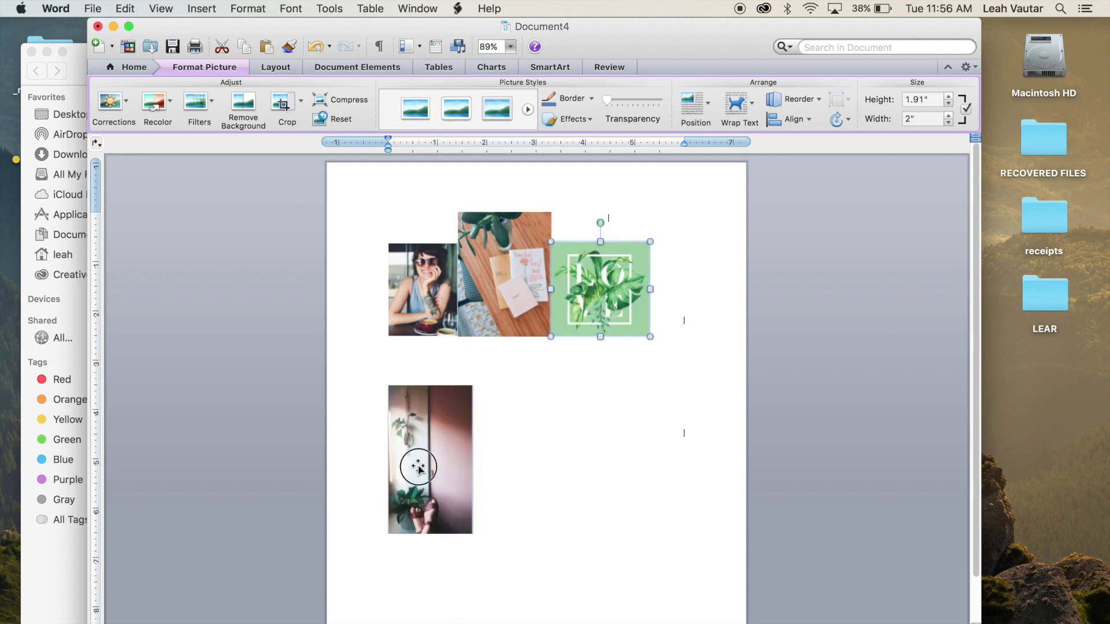
pyautogui.click(574, 361)
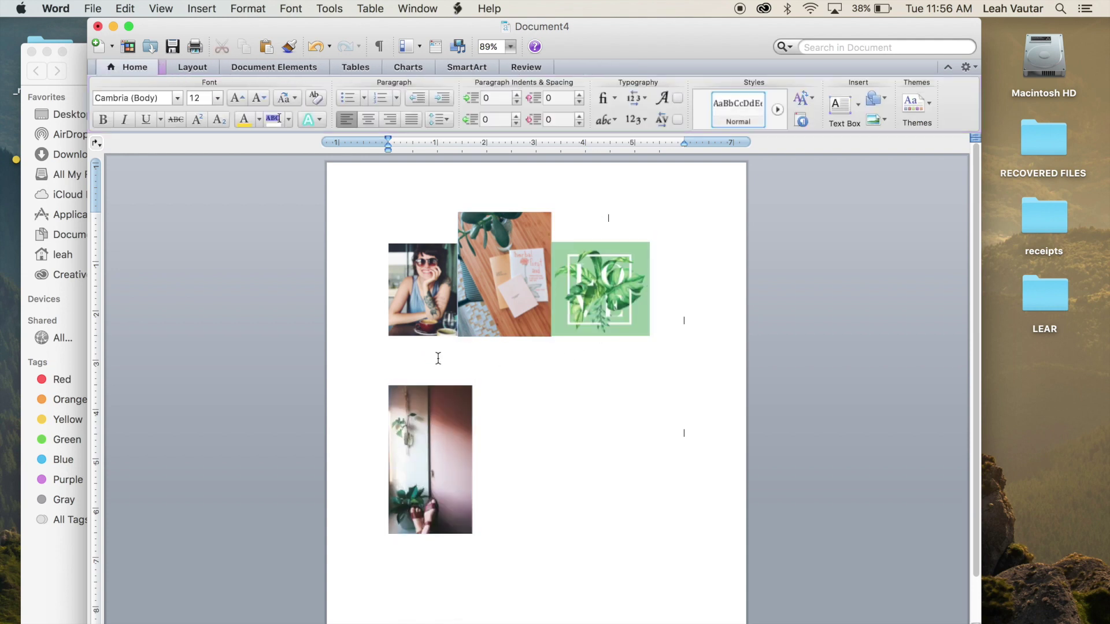
pyautogui.press('BackSpace')
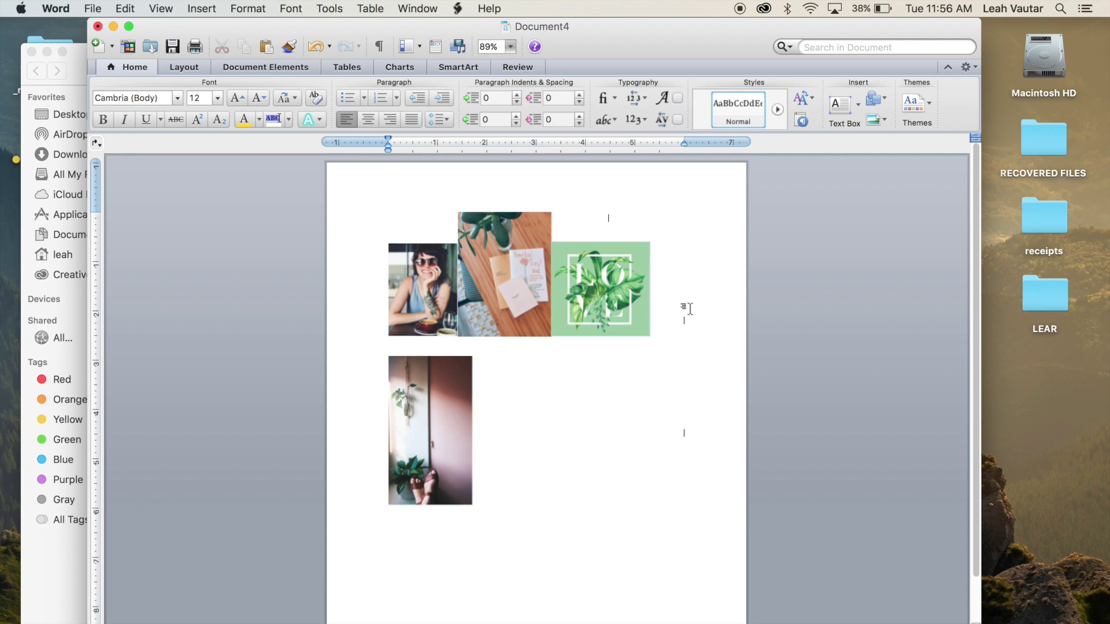
pyautogui.click(630, 305)
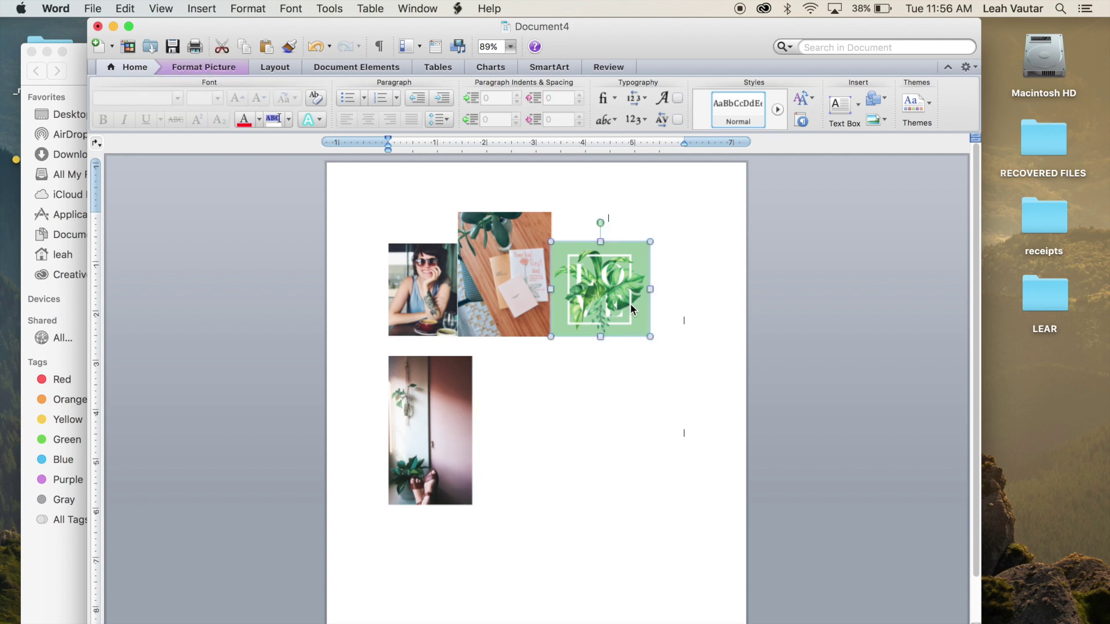
pyautogui.click(686, 317)
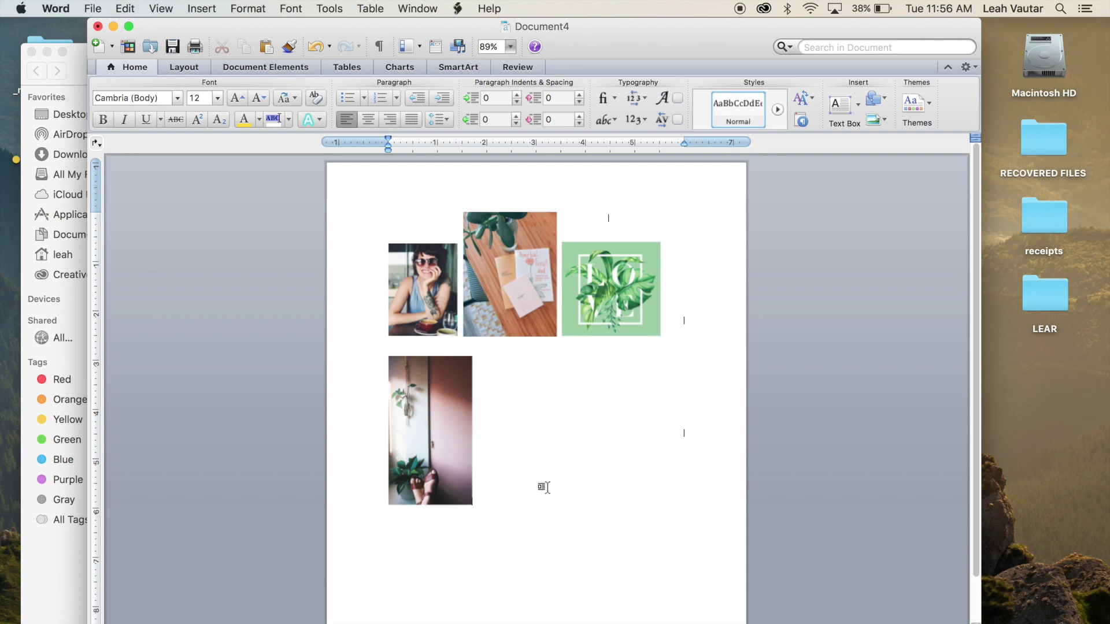
# - Insert unnamed.jpg from the Desktop's PHOTOS TO PRINT folder into the page
pyautogui.click(202, 9)
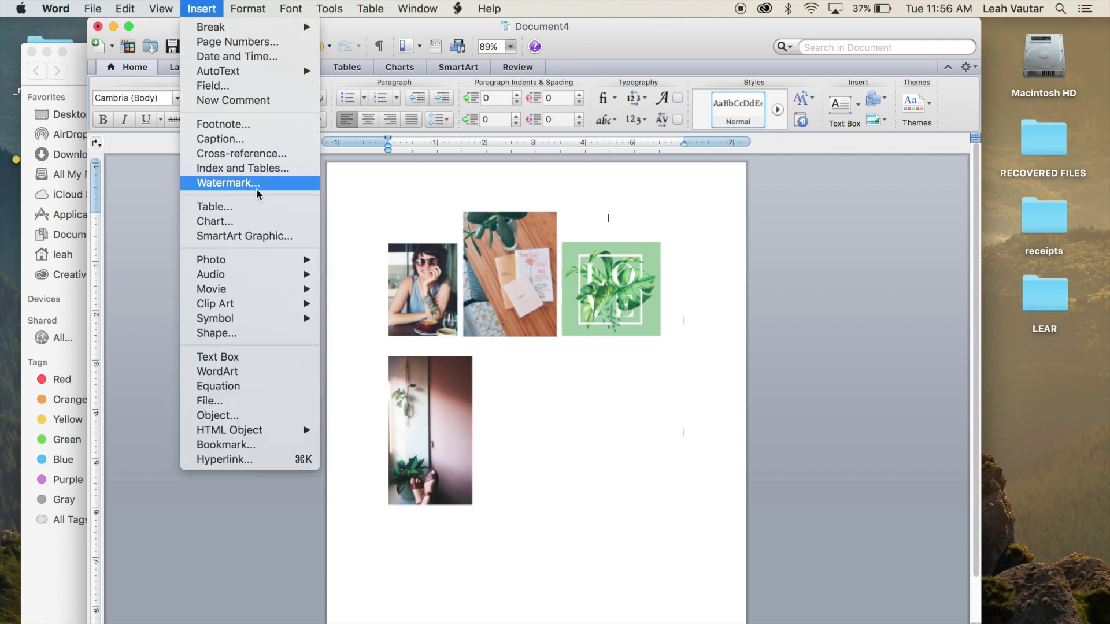
pyautogui.moveTo(245, 263)
pyautogui.click(353, 279)
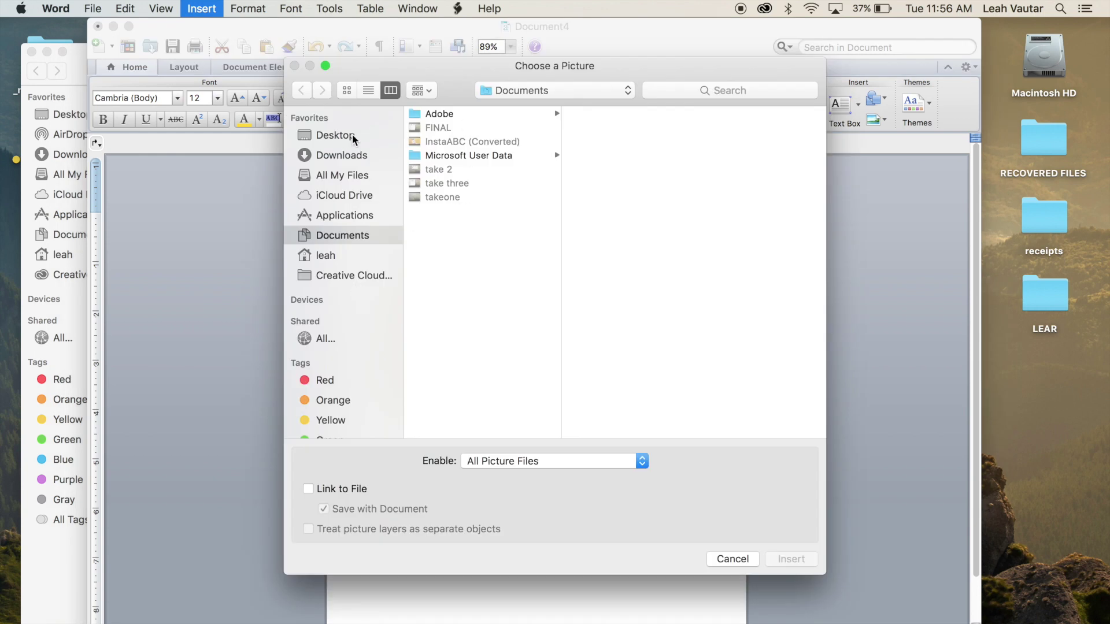
pyautogui.click(354, 135)
pyautogui.click(495, 171)
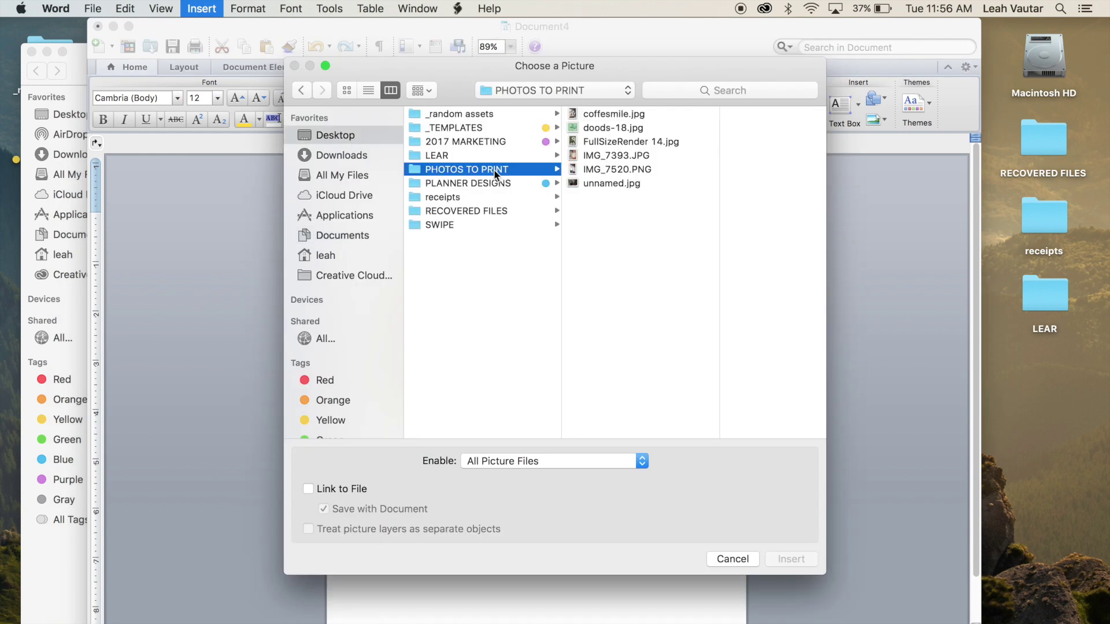
pyautogui.click(614, 183)
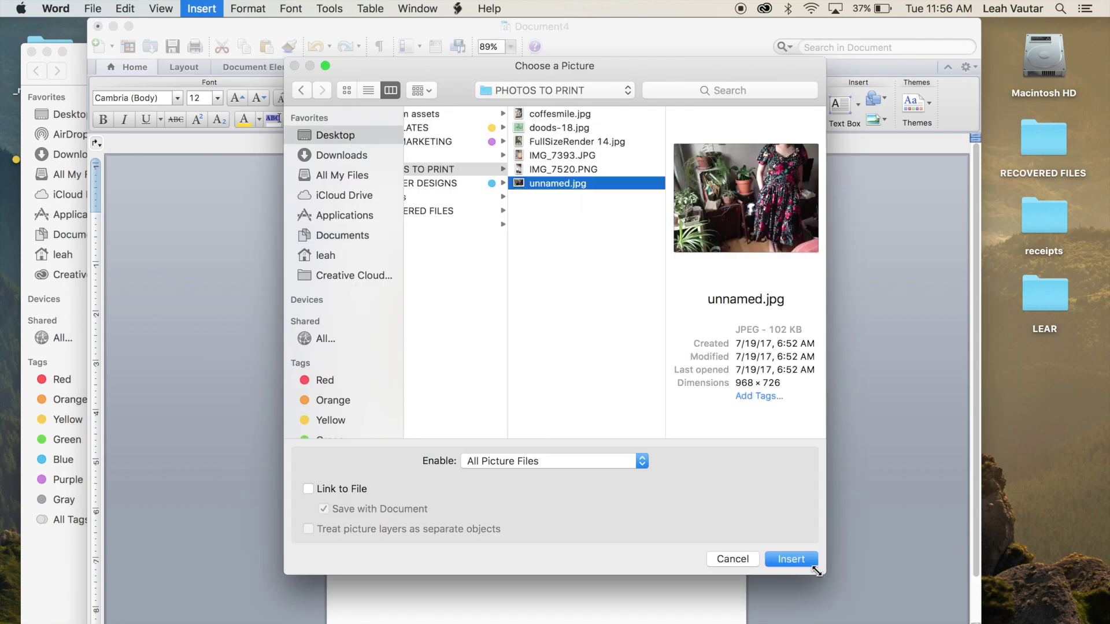
pyautogui.click(802, 560)
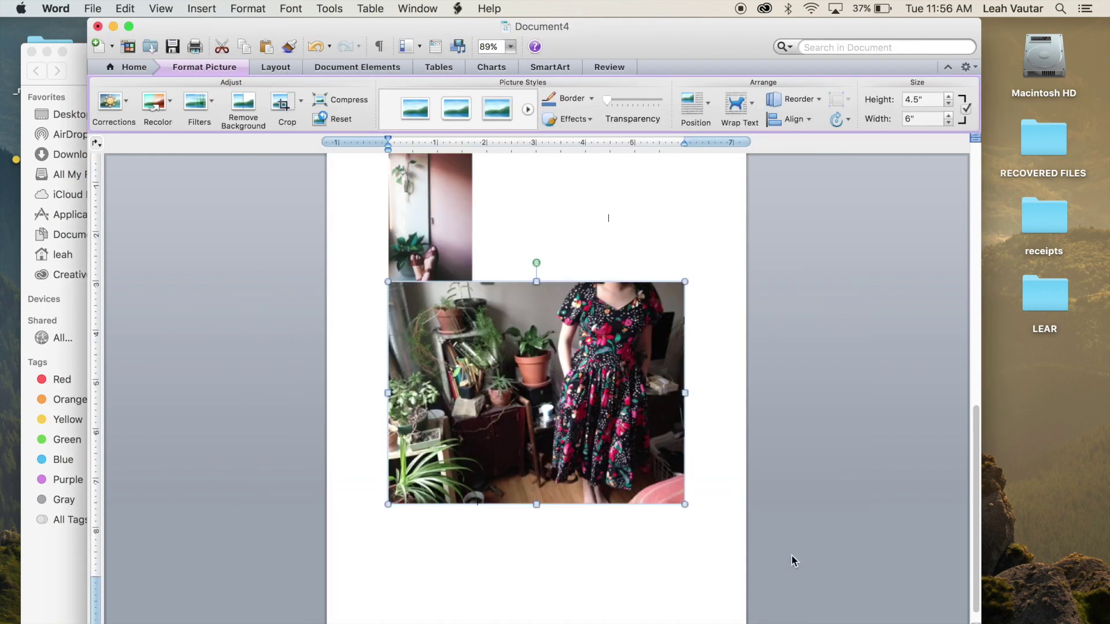
# - Set the dress photo's width to 4 inches beside the door photo
pyautogui.click(247, 7)
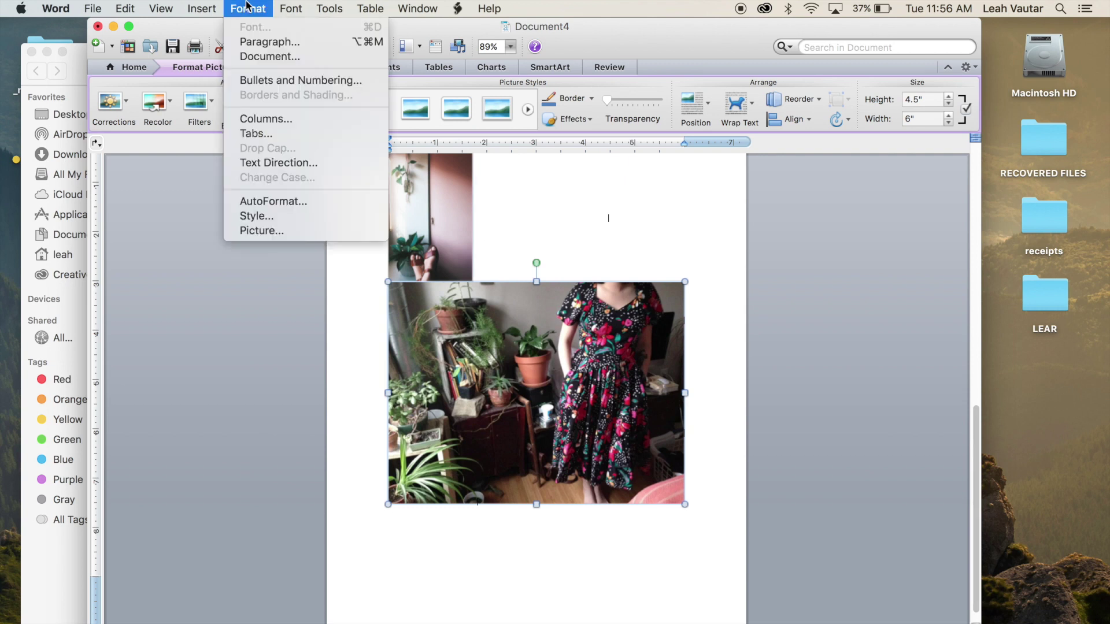
pyautogui.click(271, 231)
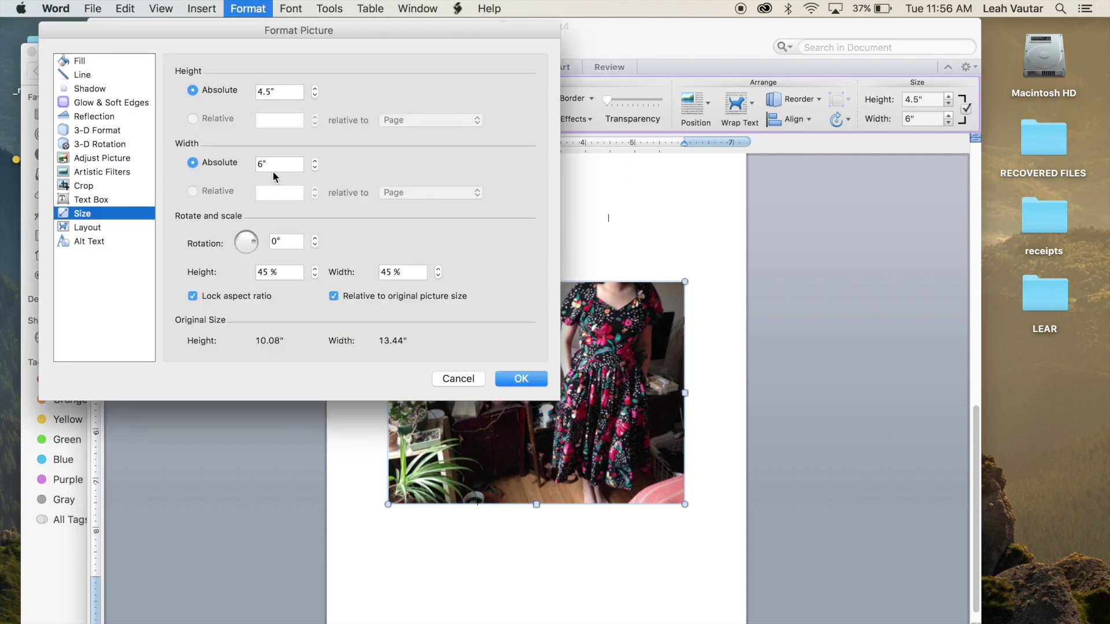
pyautogui.click(295, 165)
pyautogui.write('4')
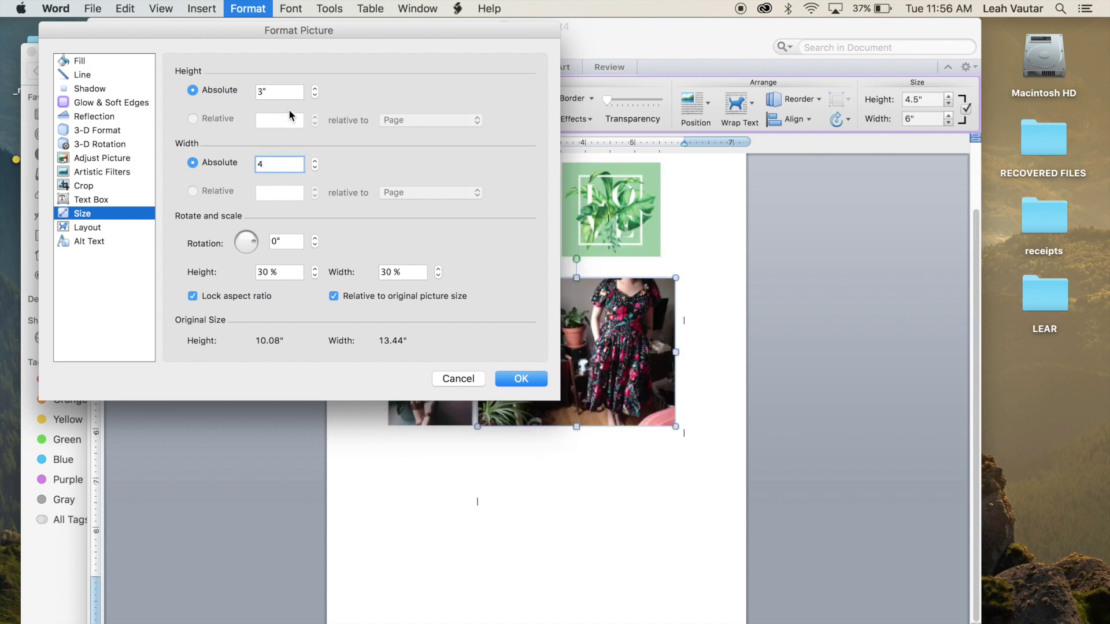
pyautogui.press('BackSpace')
pyautogui.write('6')
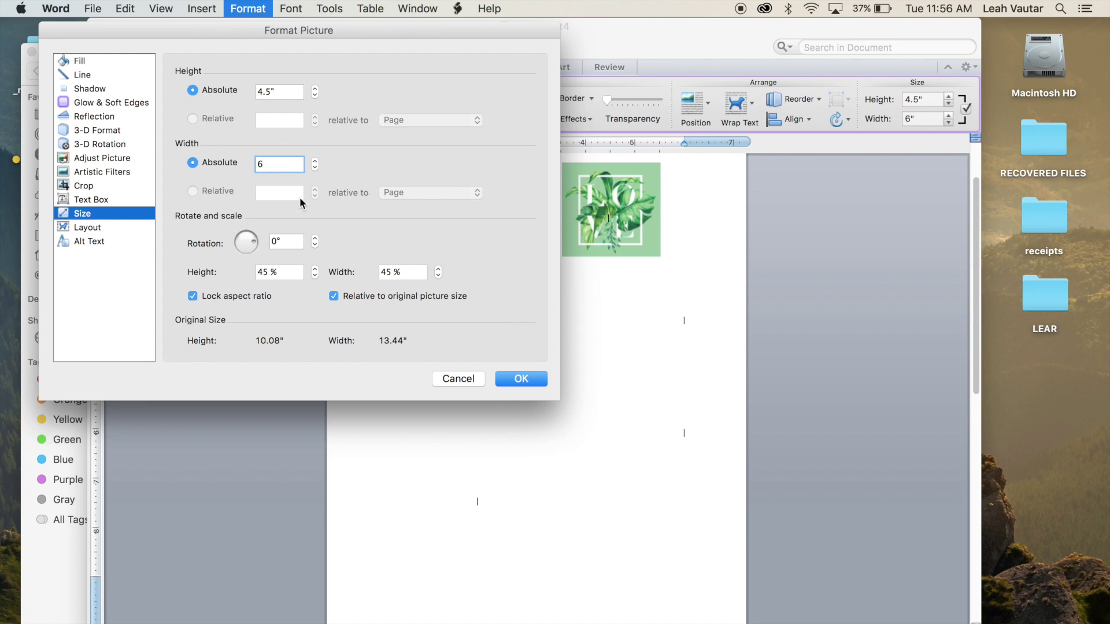
pyautogui.doubleClick(276, 163)
pyautogui.write('4')
pyautogui.click(516, 378)
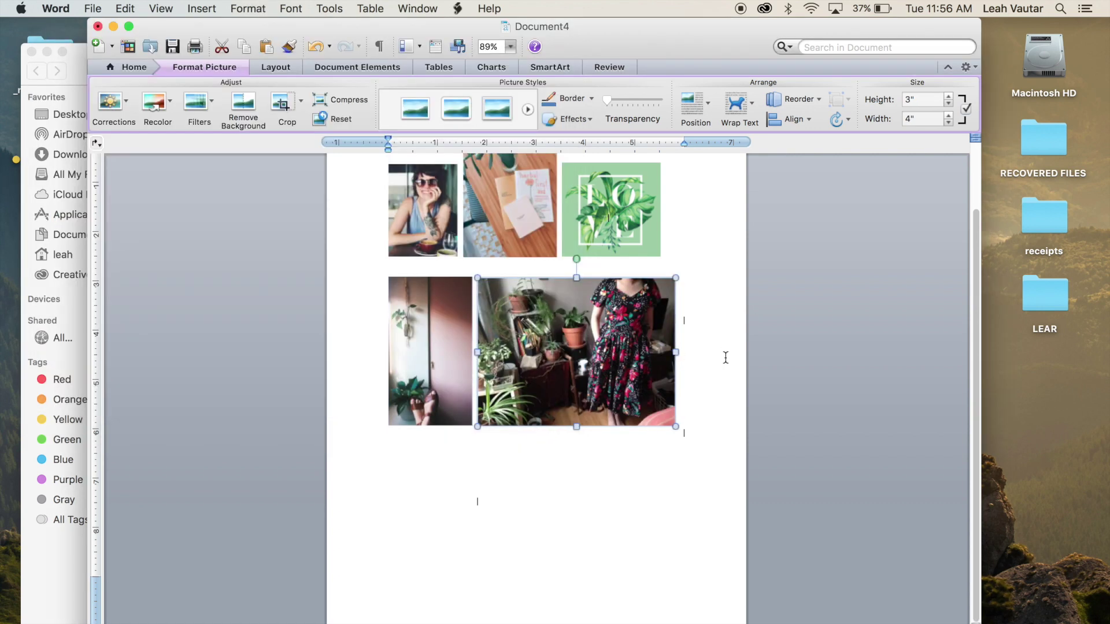
pyautogui.click(712, 402)
pyautogui.scroll(2, 713, 403)
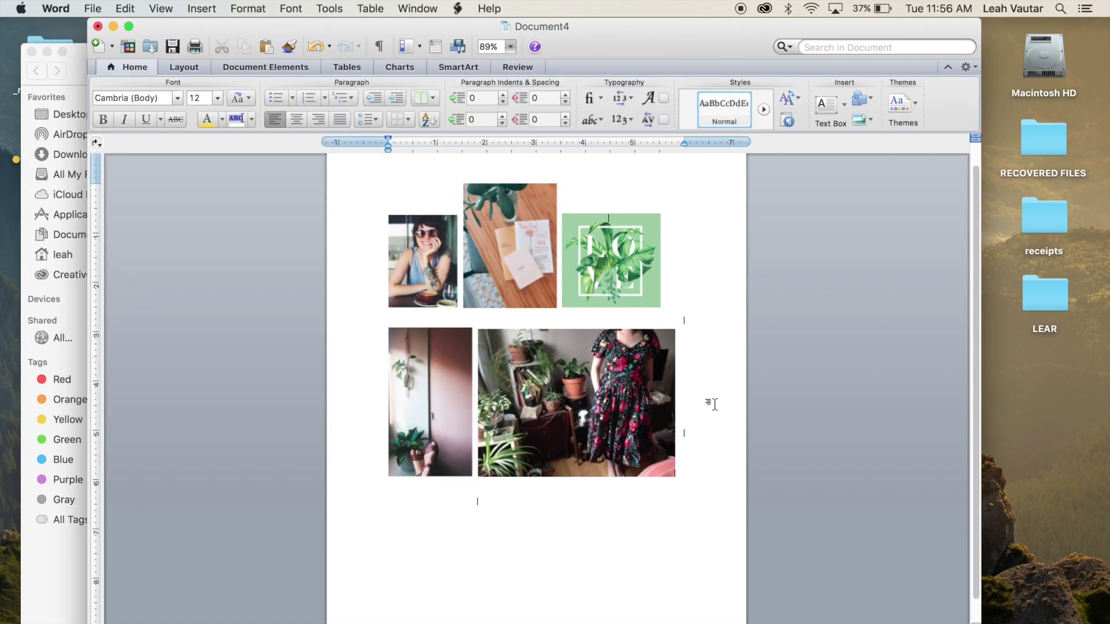
pyautogui.scroll(1, 700, 471)
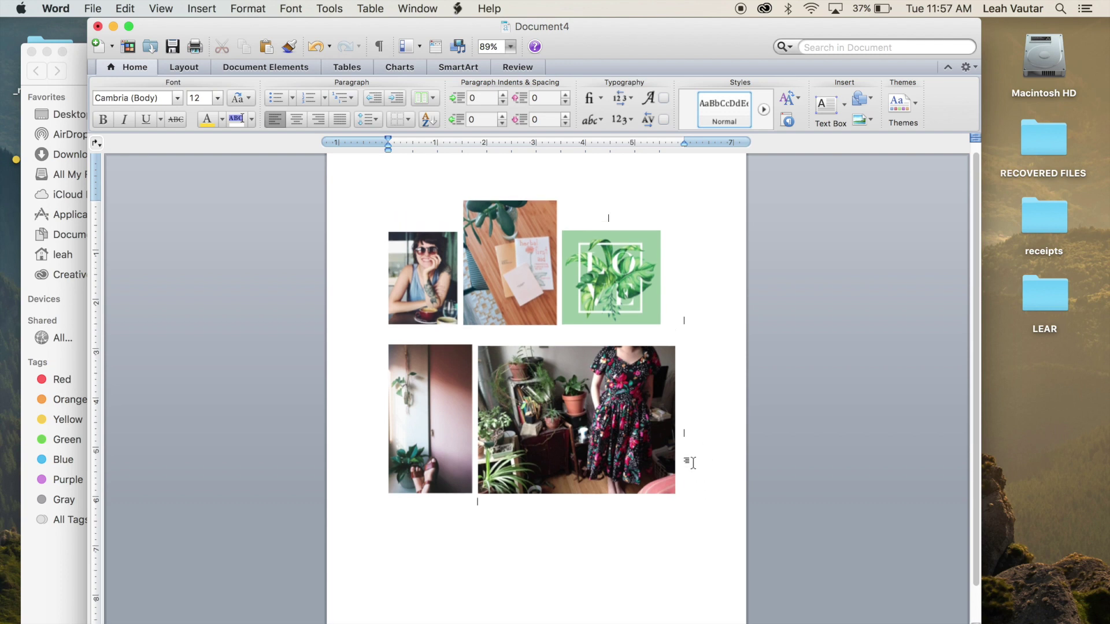
# - Open the Print dialog from the File menu for the five-photo page
pyautogui.click(91, 7)
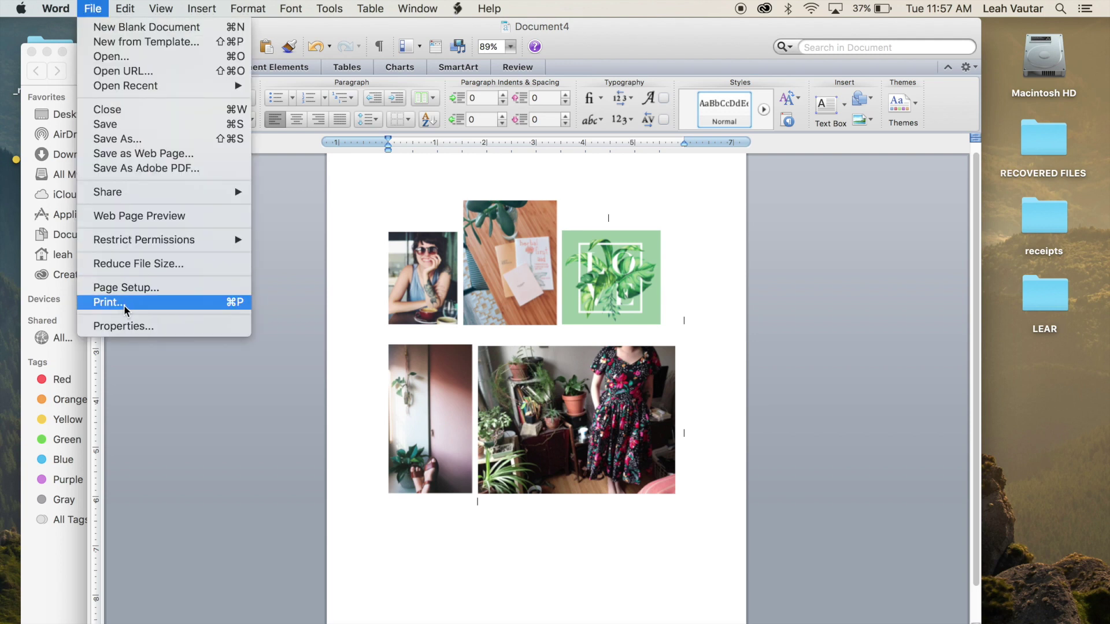
pyautogui.click(125, 306)
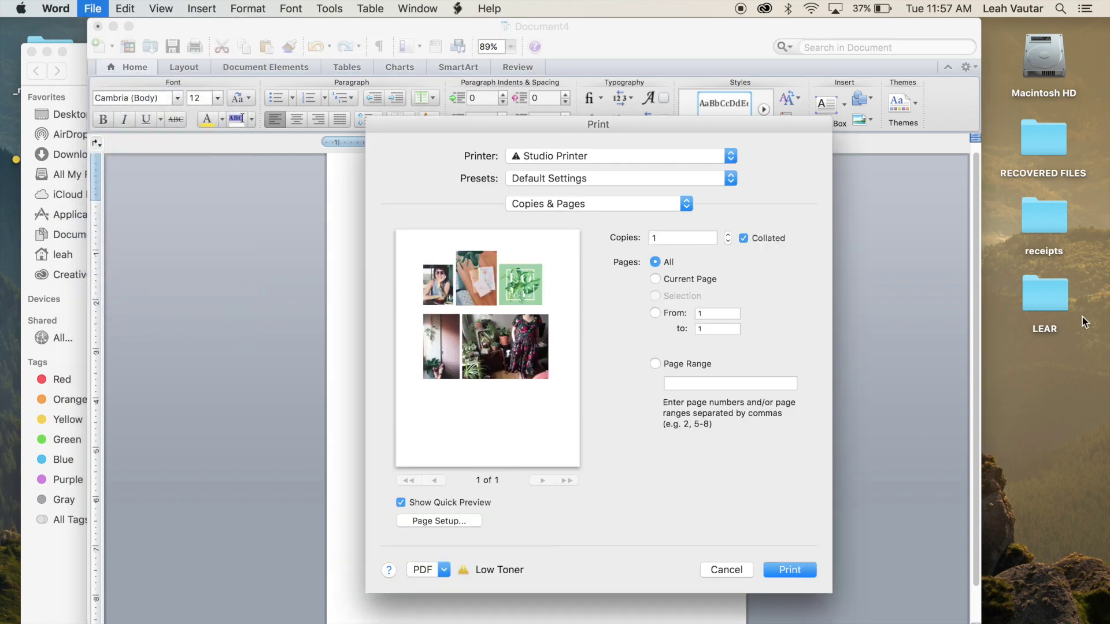